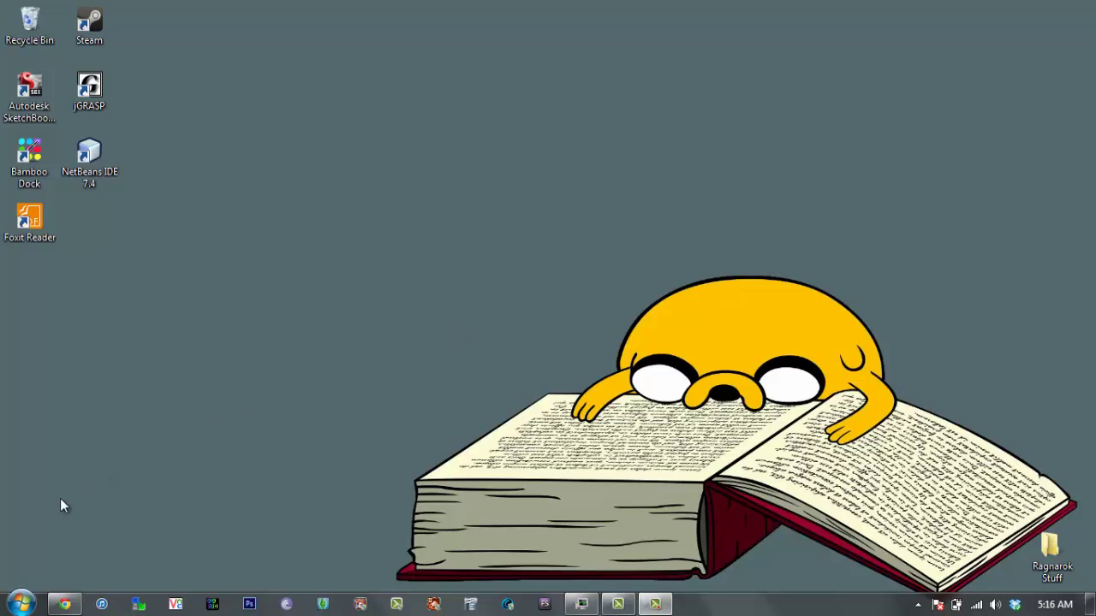
Open the computer's system properties and go to its System Protection settings.
left_click(19, 605)
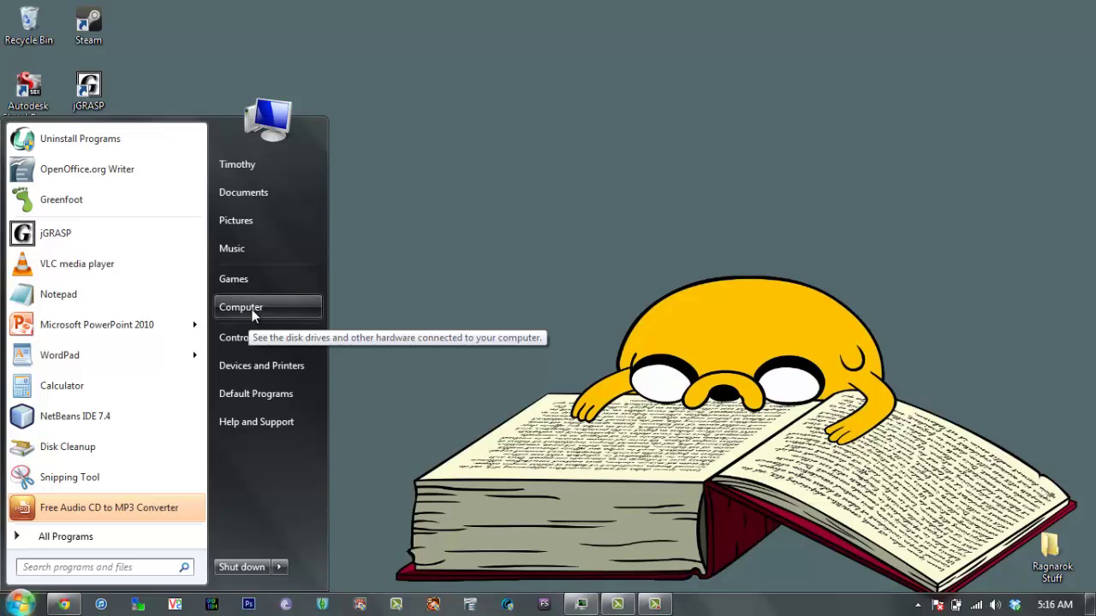
left_click(435, 343)
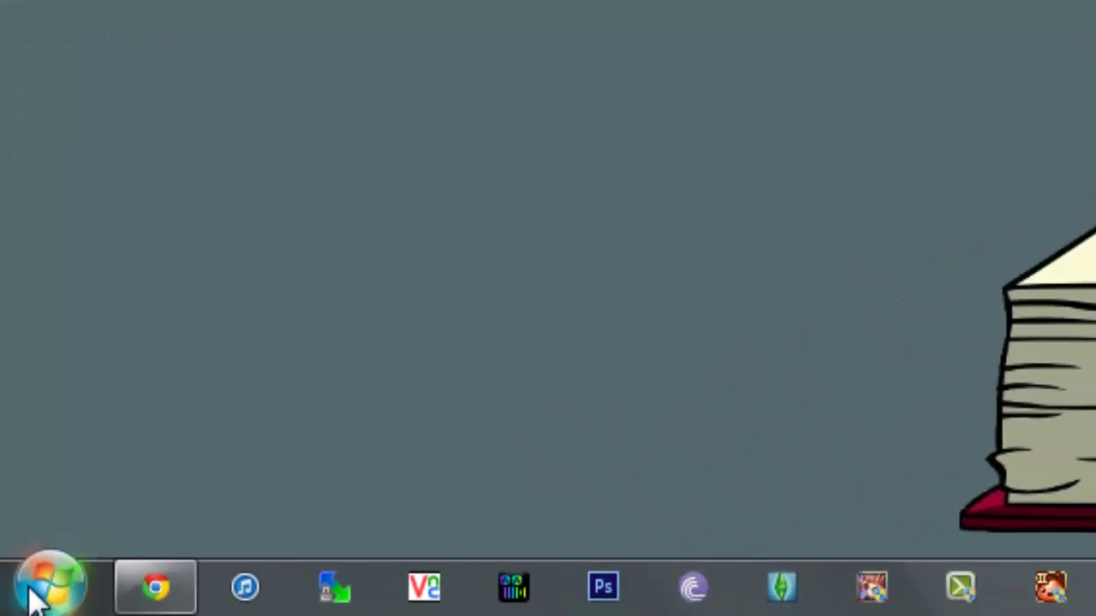
left_click(34, 595)
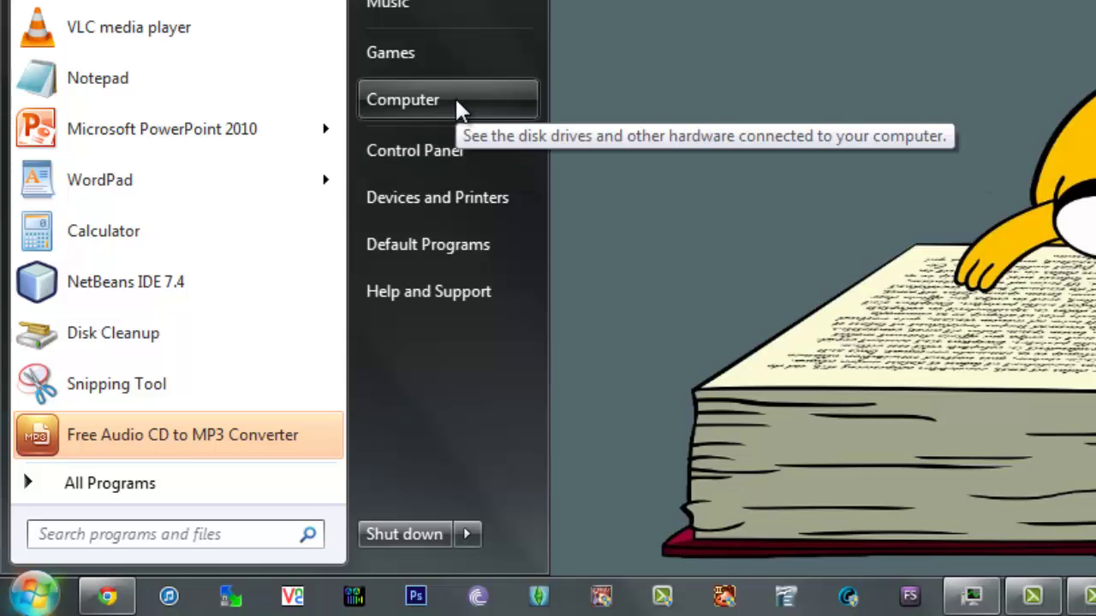
right_click(455, 100)
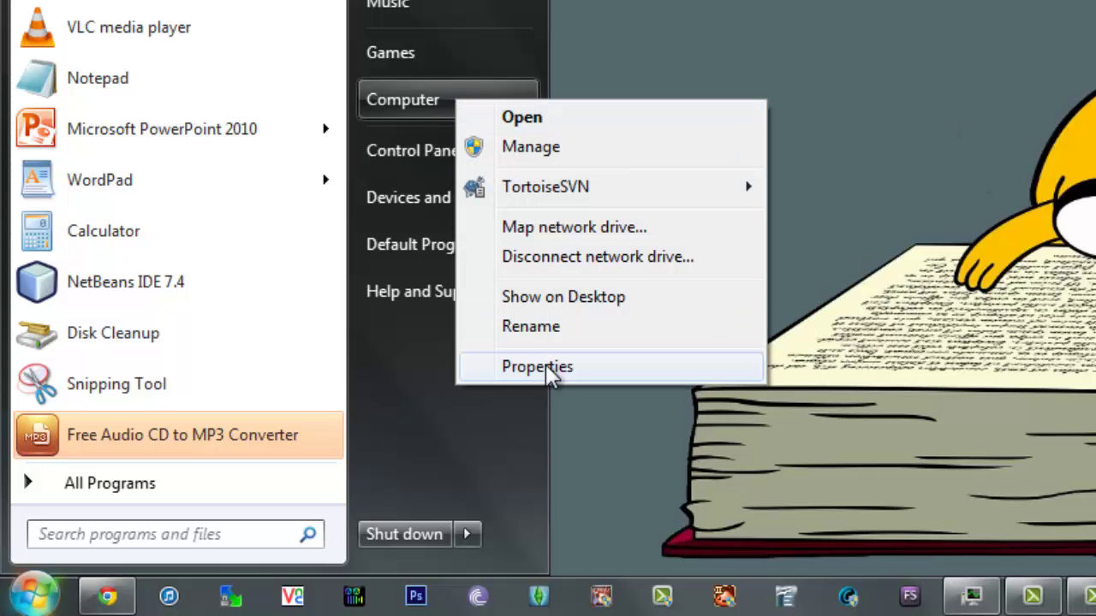
left_click(544, 367)
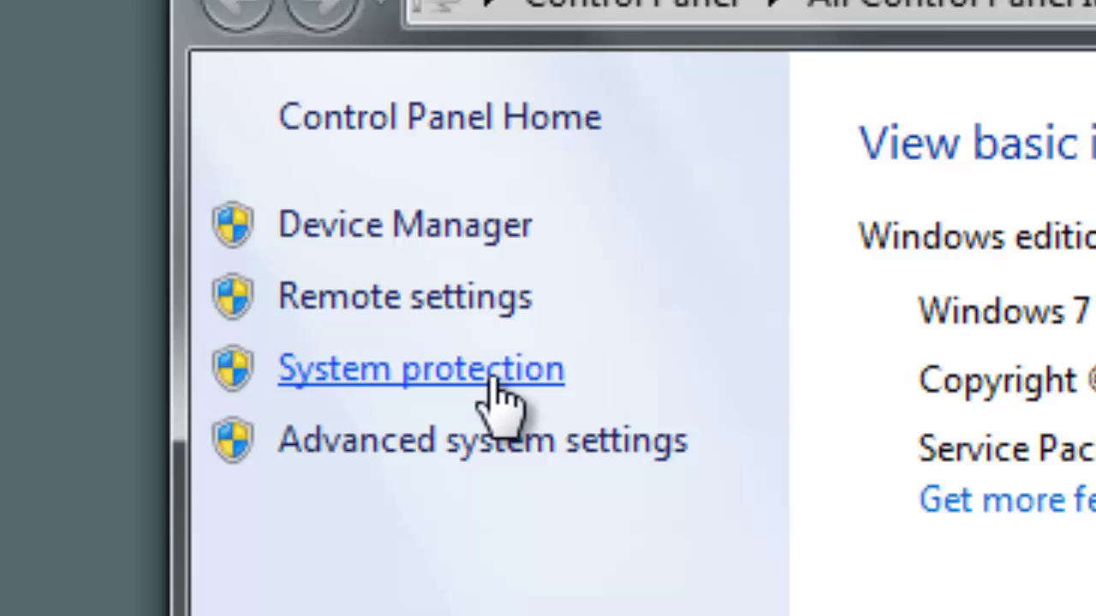
left_click(481, 378)
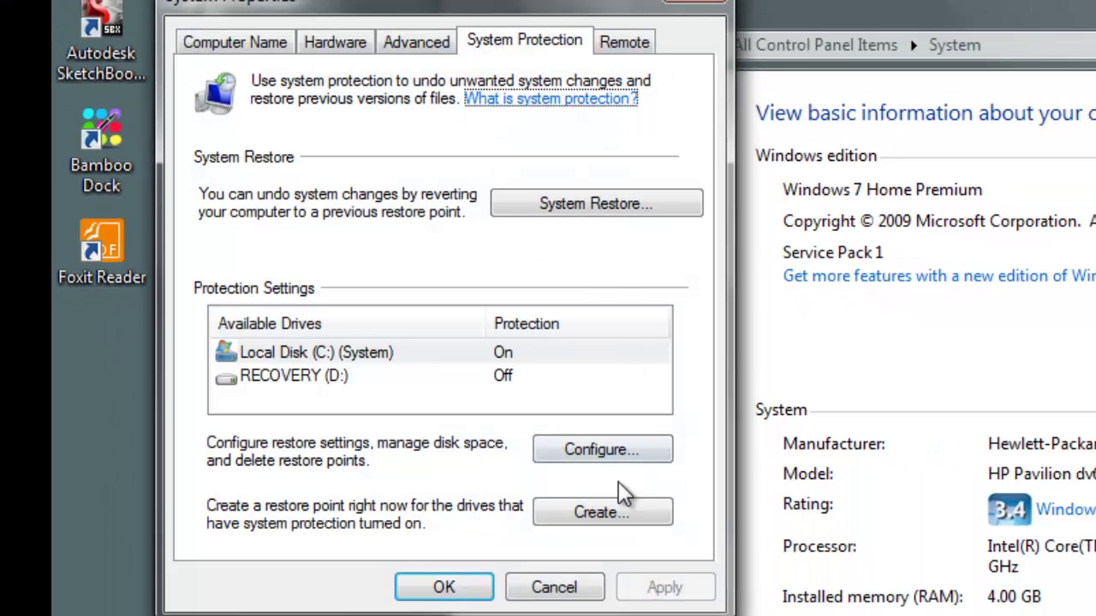
Create a restore point described as "Before Edits" and clear the system windows off the desktop.
left_click(577, 513)
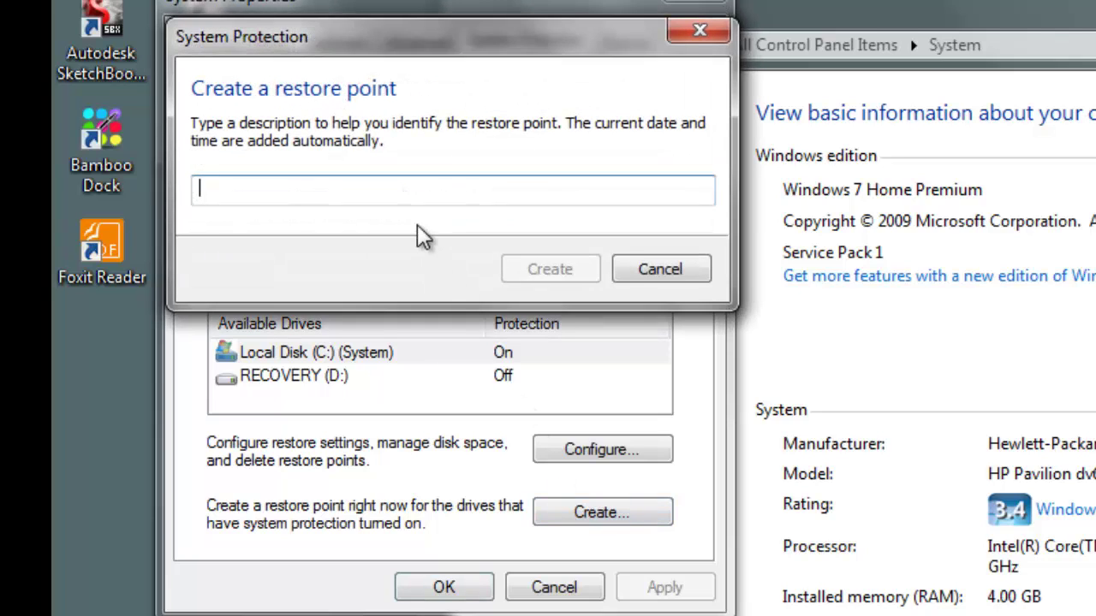
type("Before Edits")
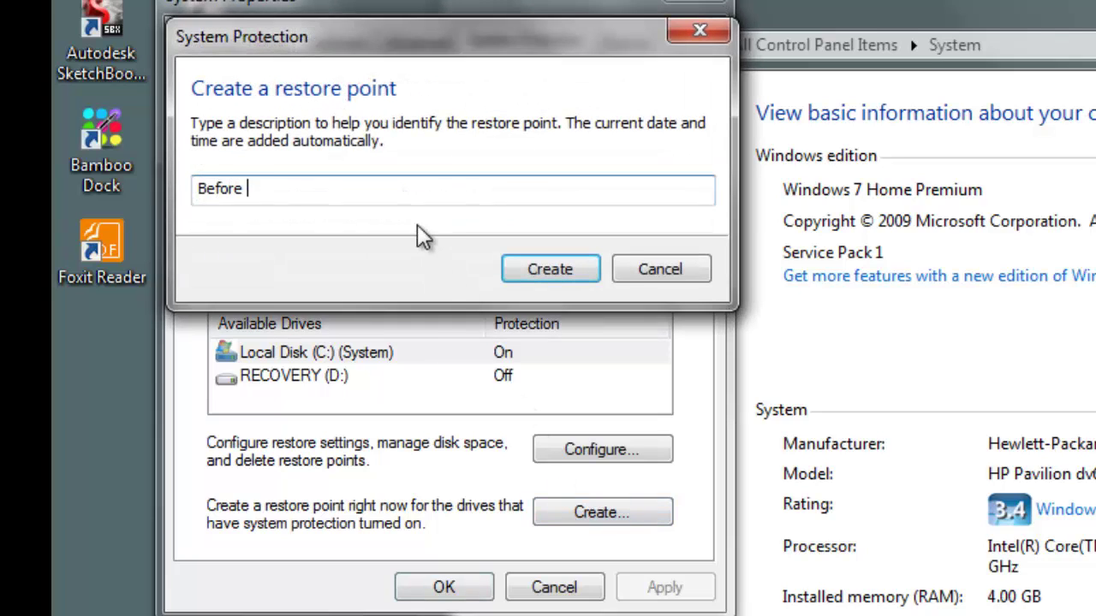
left_click(543, 272)
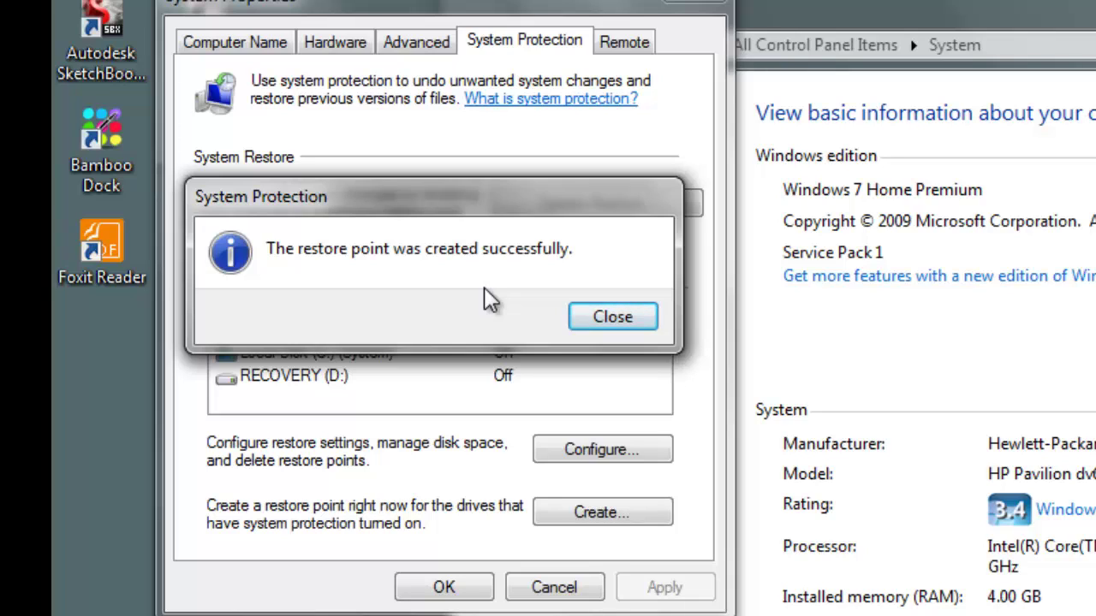
left_click(616, 317)
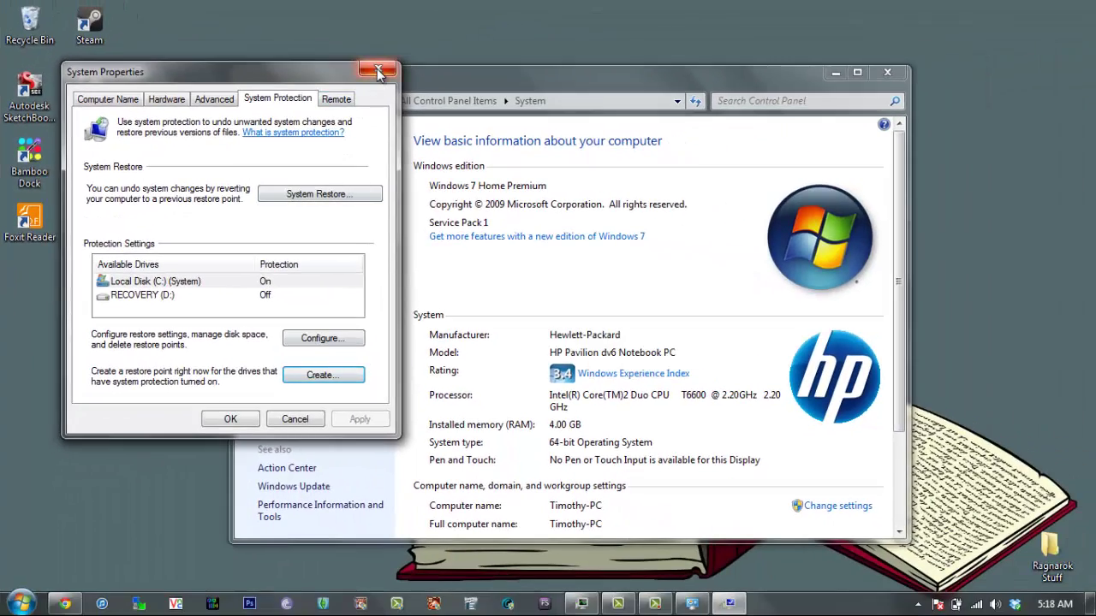
left_click(379, 70)
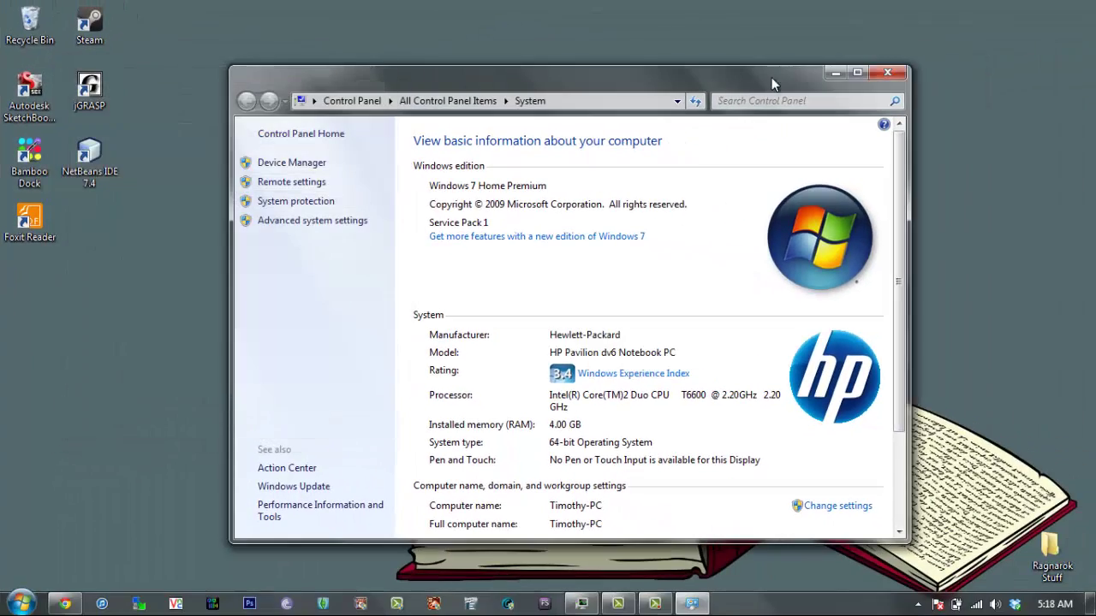
left_click(835, 74)
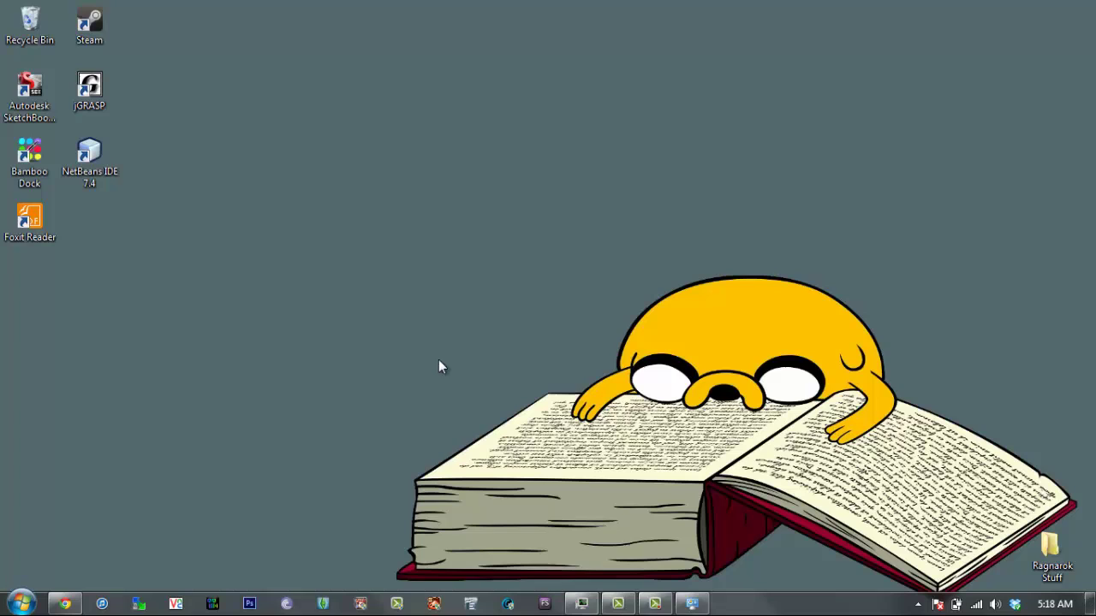
Launch Disk Cleanup from the System Tools group of the Windows accessories.
key("super")
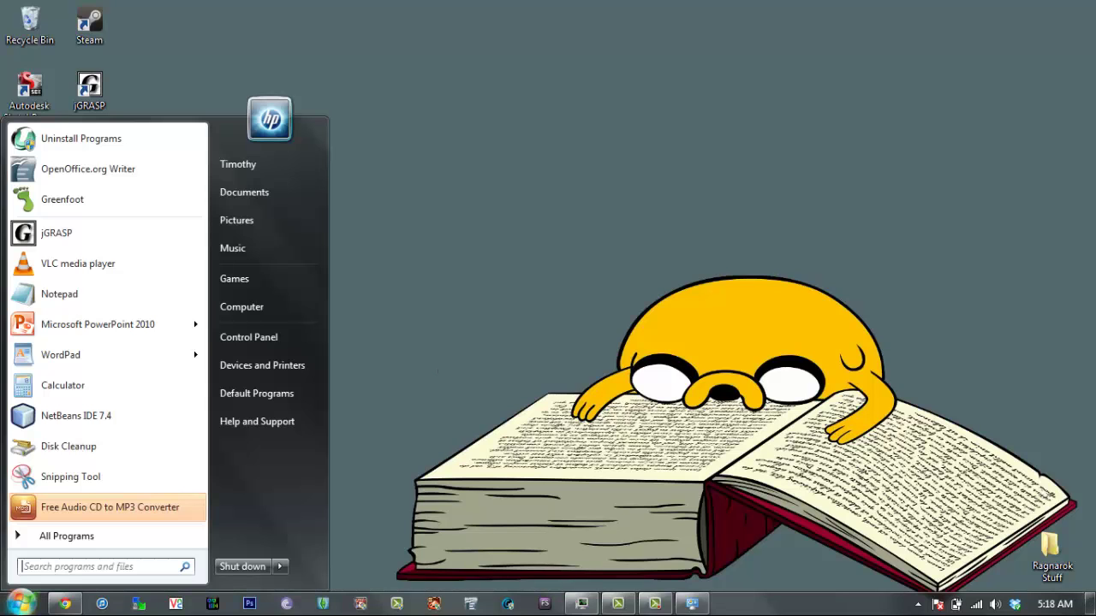
left_click(18, 537)
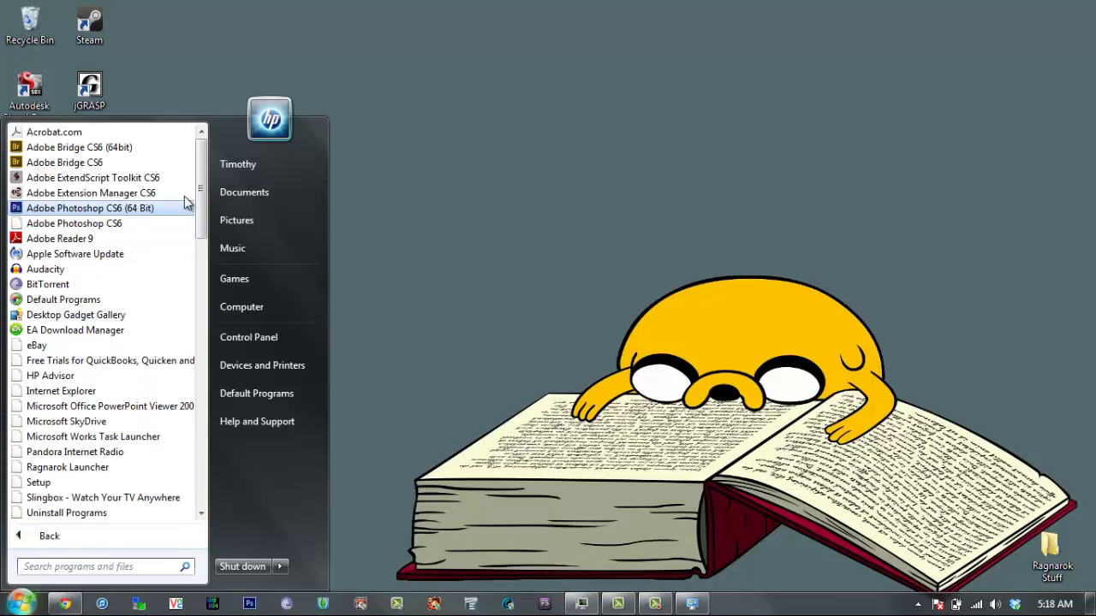
scroll(188, 240, "down", 7)
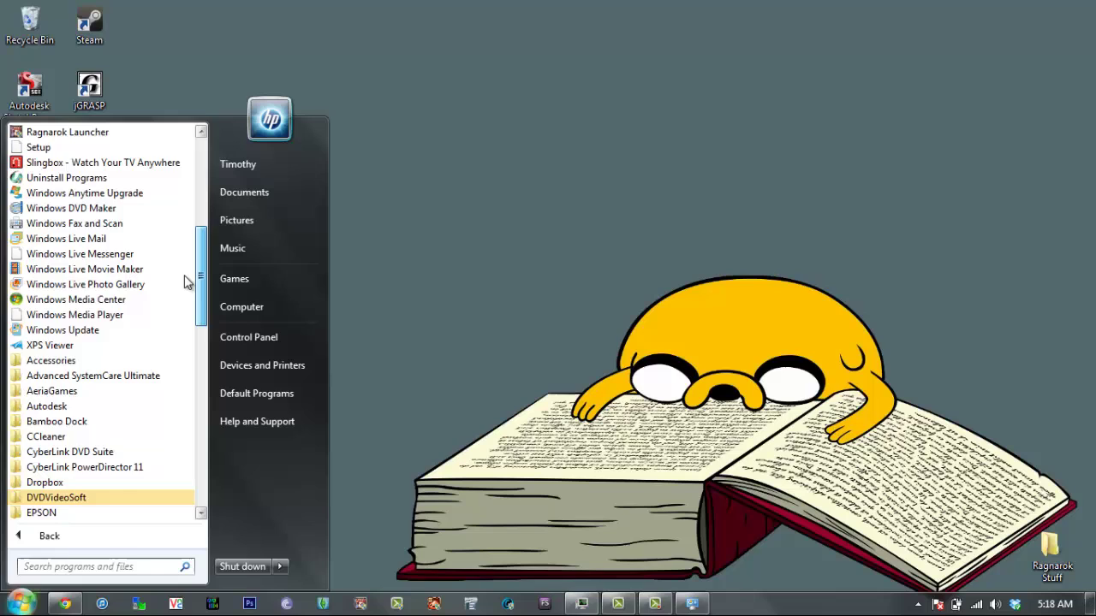
scroll(188, 283, "down", 5)
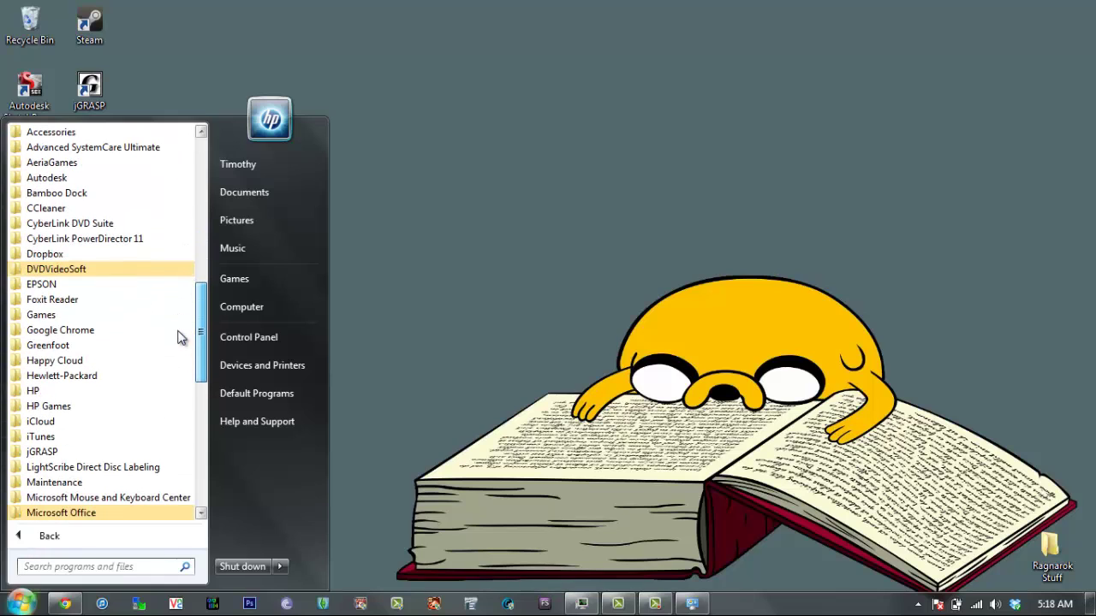
left_click(56, 136)
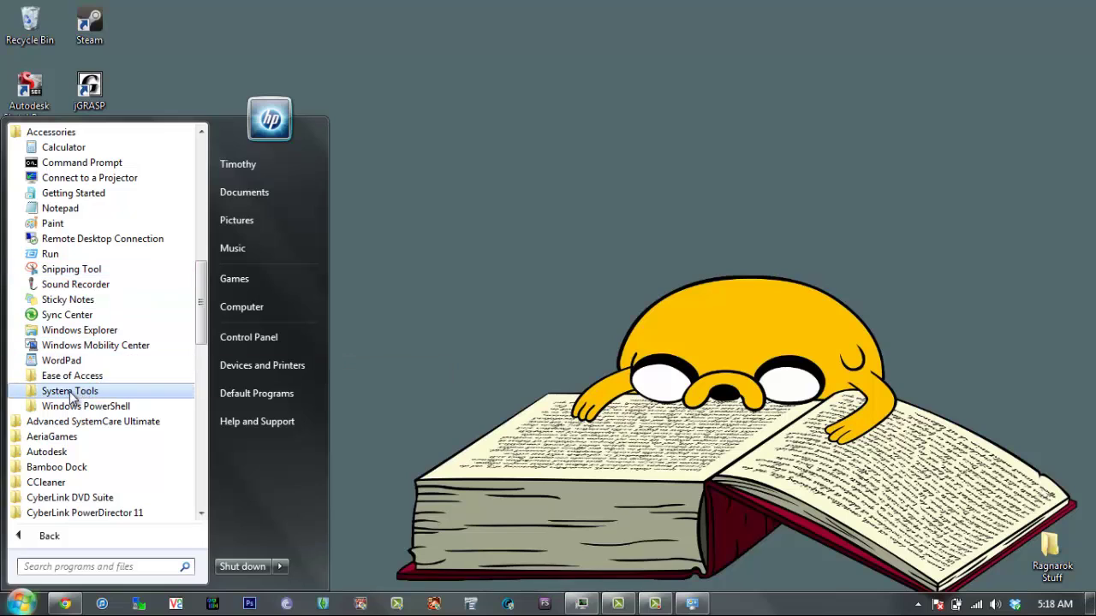
left_click(72, 393)
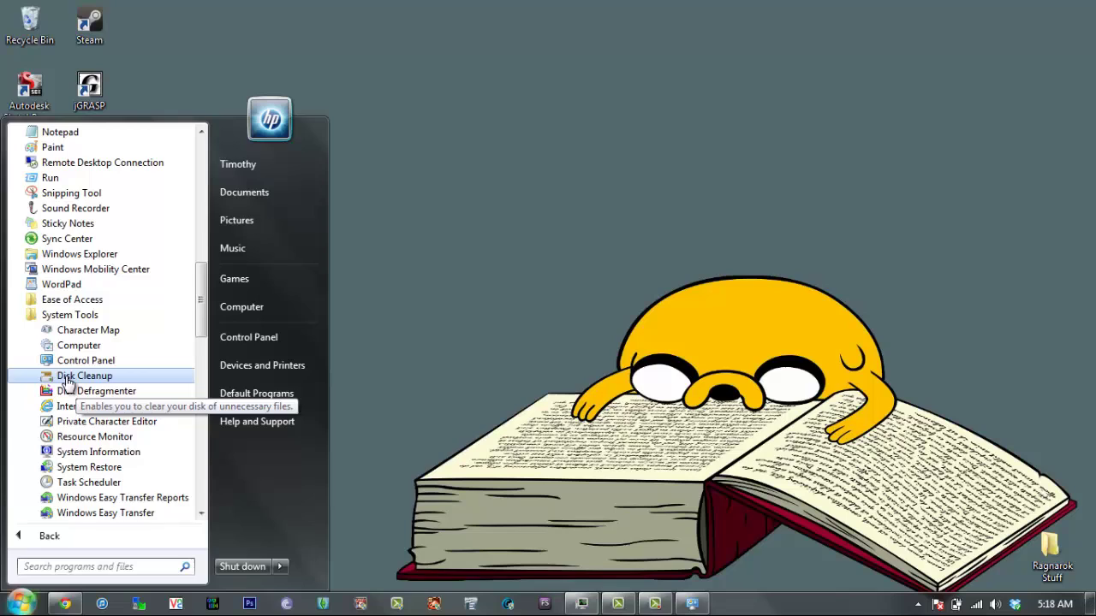
left_click(66, 378)
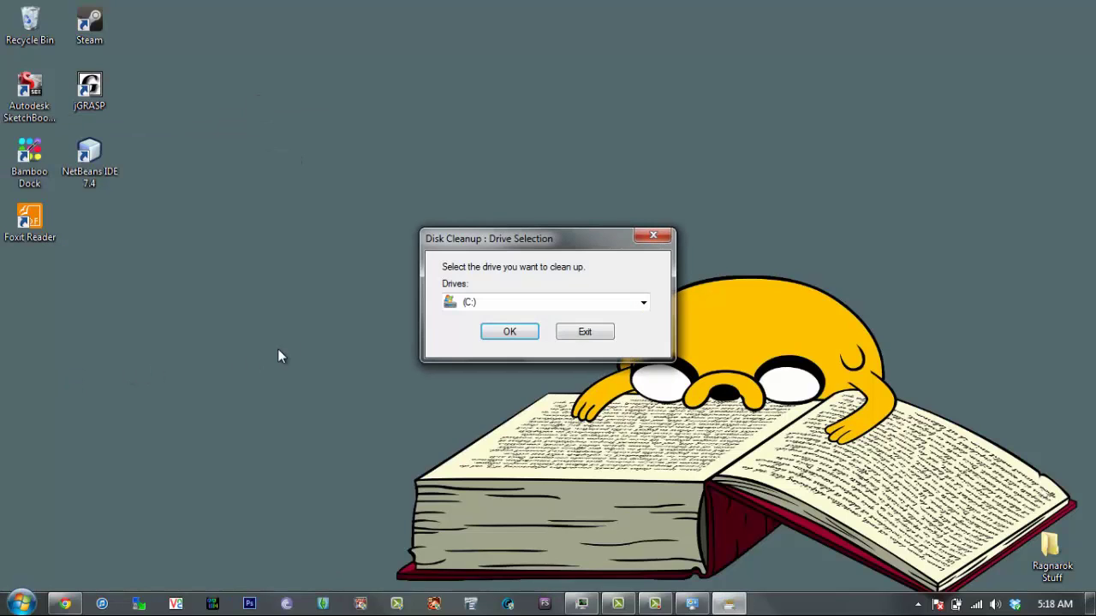
Check which drives can be chosen for cleanup and exit Disk Cleanup without starting it.
left_click(643, 304)
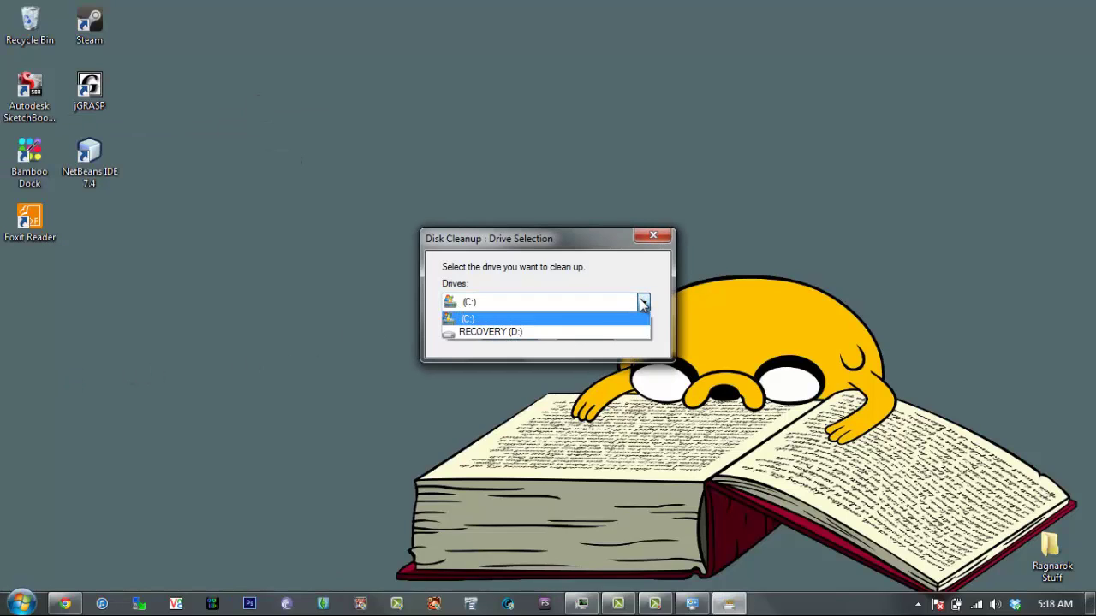
left_click(644, 306)
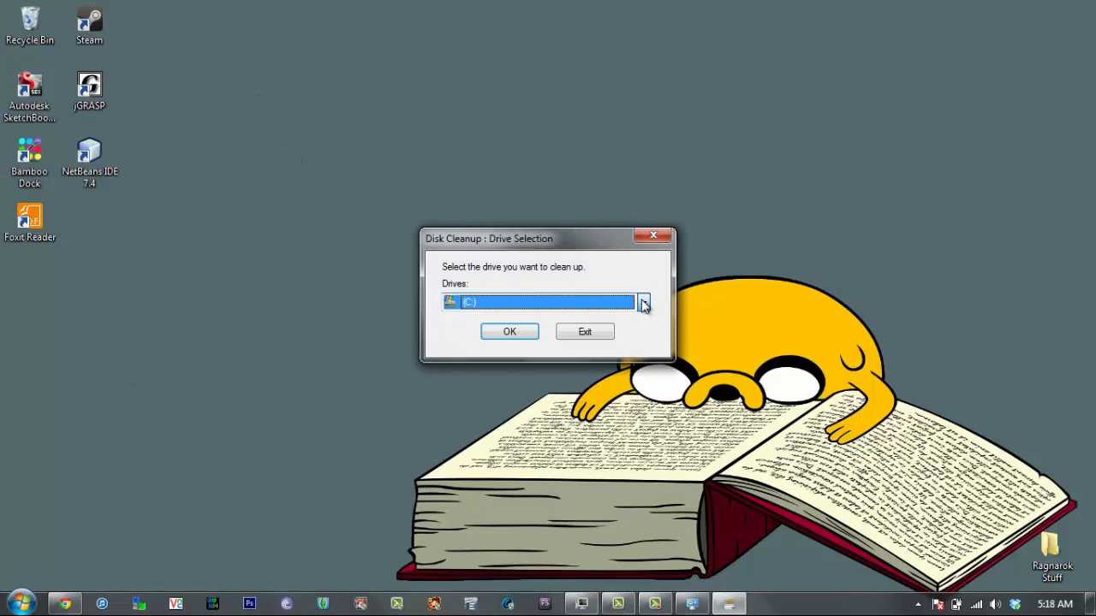
left_click(650, 236)
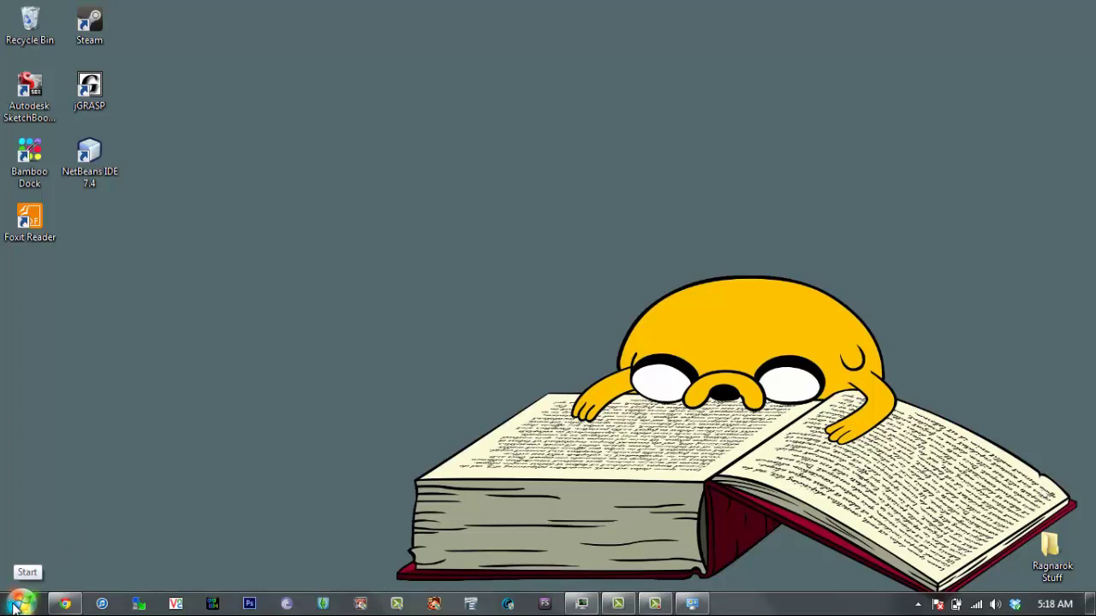
Launch Disk Defragmenter from the System Tools group of the Windows accessories.
left_click(17, 604)
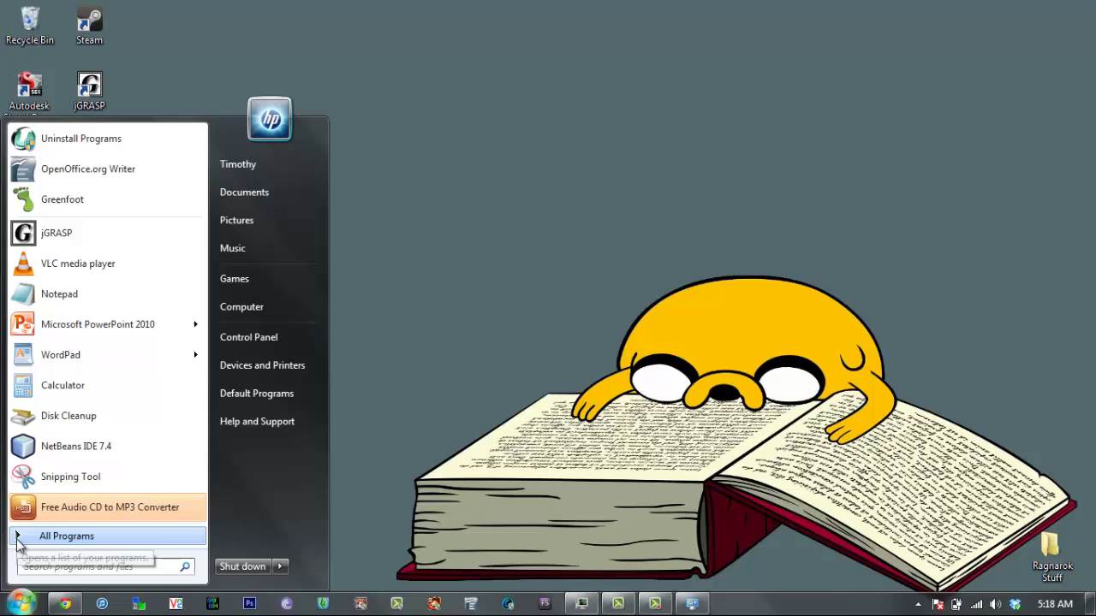
left_click(60, 536)
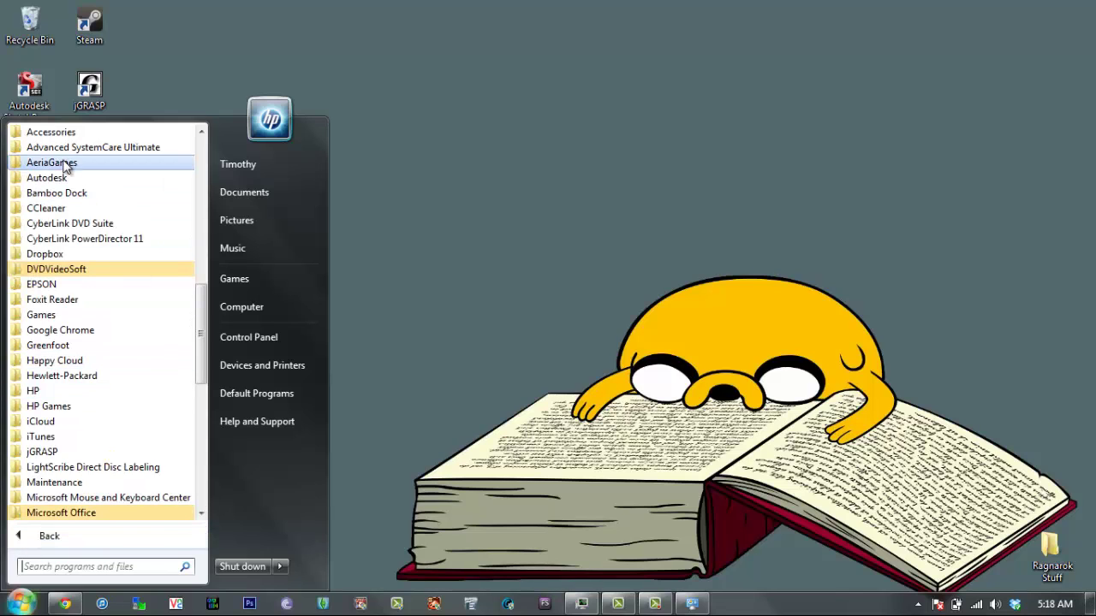
left_click(58, 135)
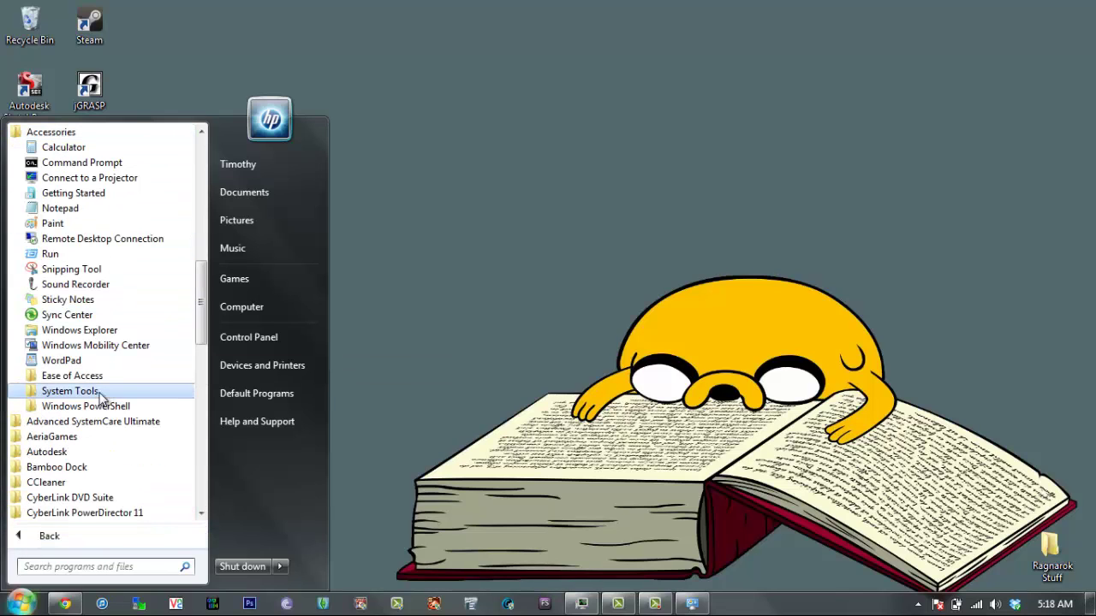
left_click(68, 392)
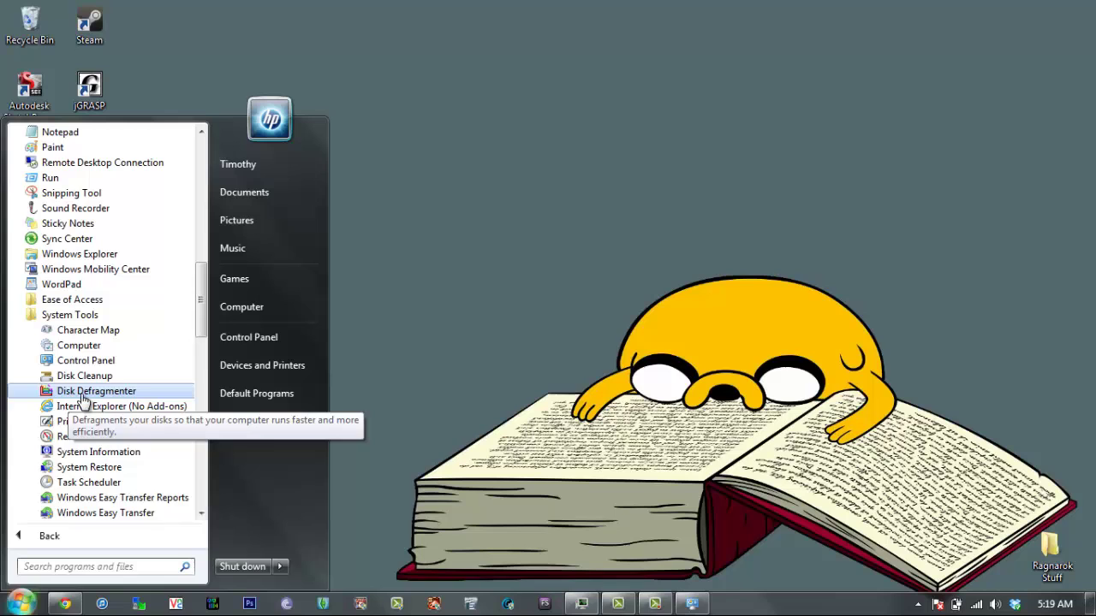
left_click(82, 396)
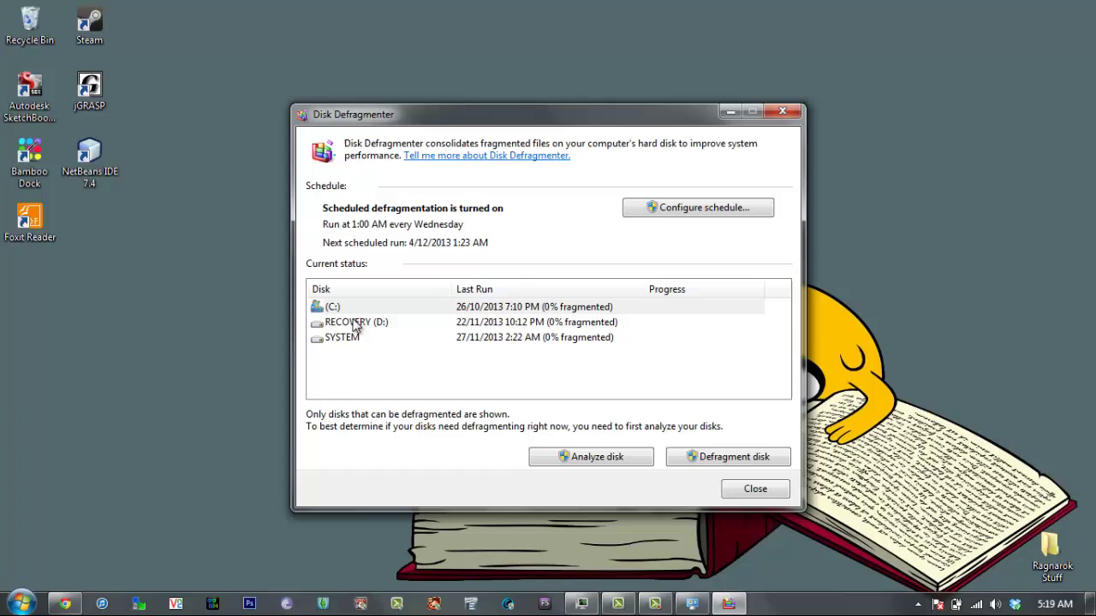
Start defragmenting the (C:) disk and close Disk Defragmenter.
left_click(334, 323)
left_click(343, 339)
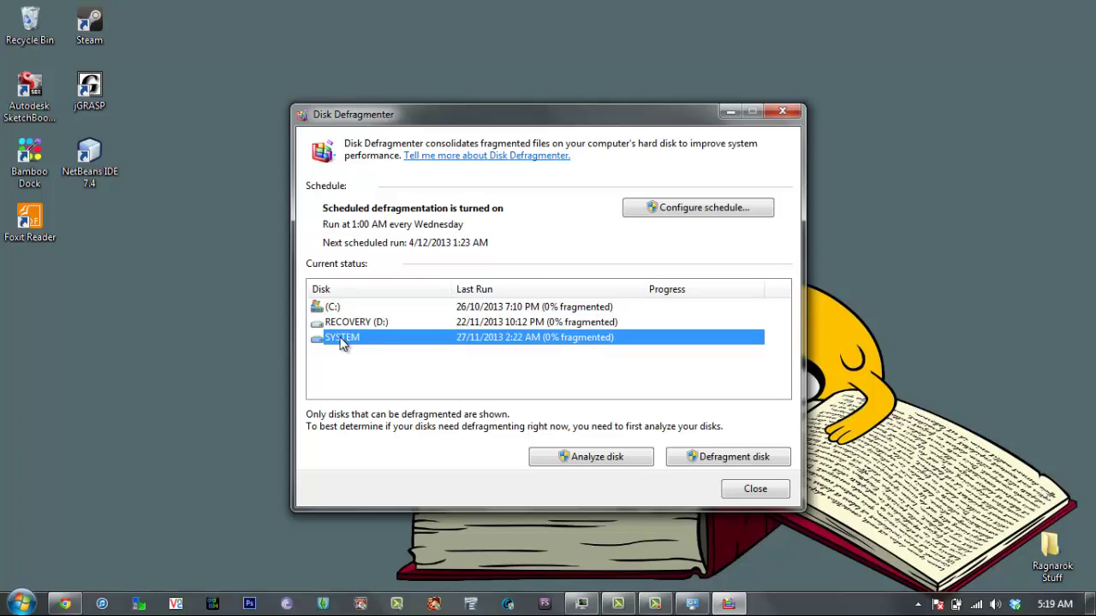
left_click(339, 310)
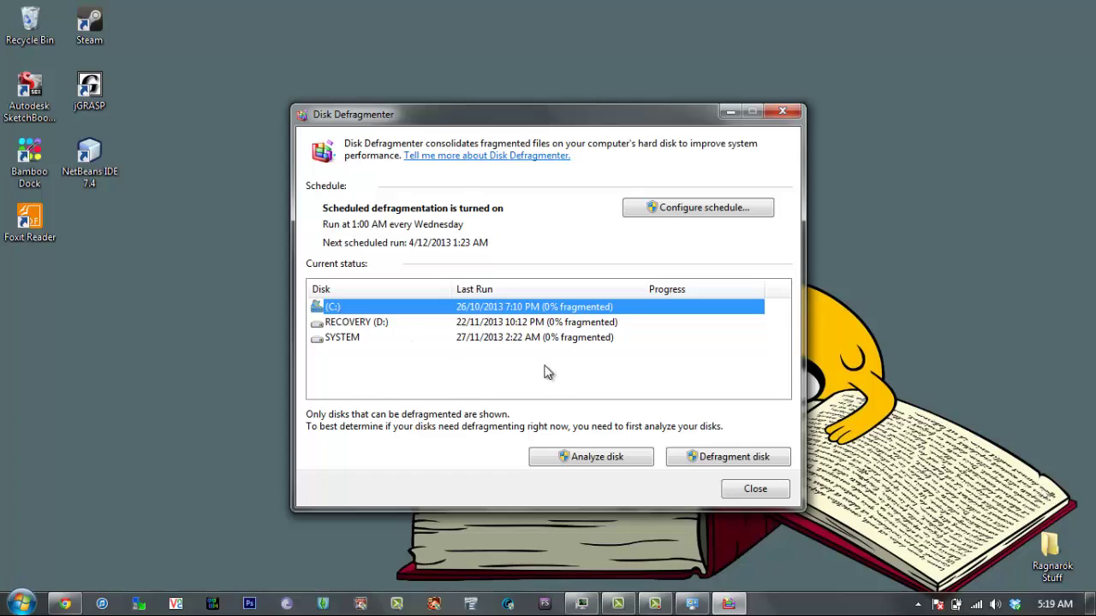
left_click(712, 460)
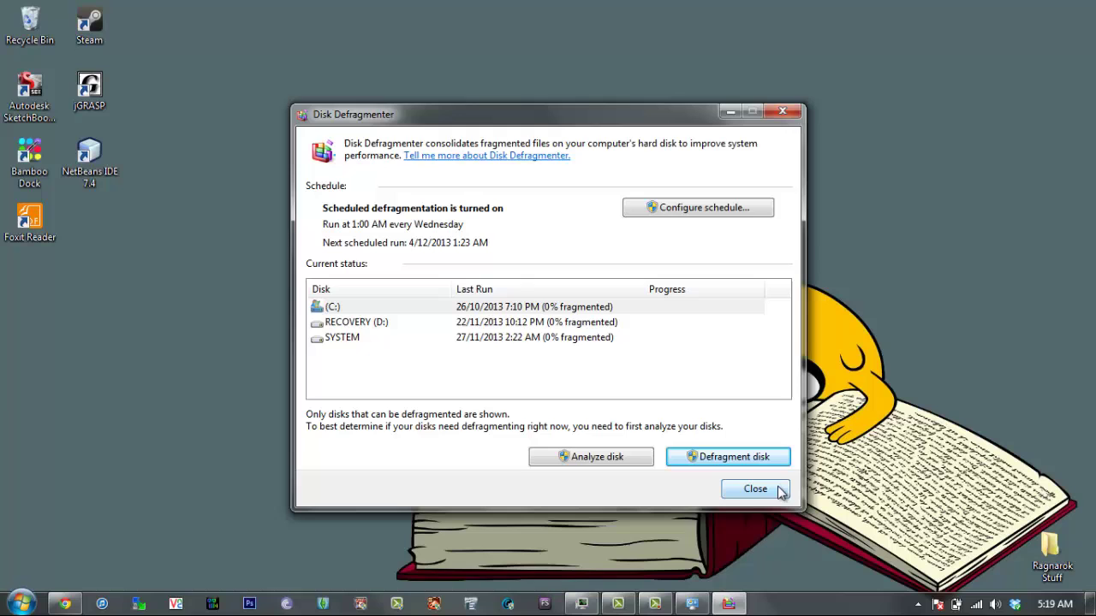
left_click(779, 490)
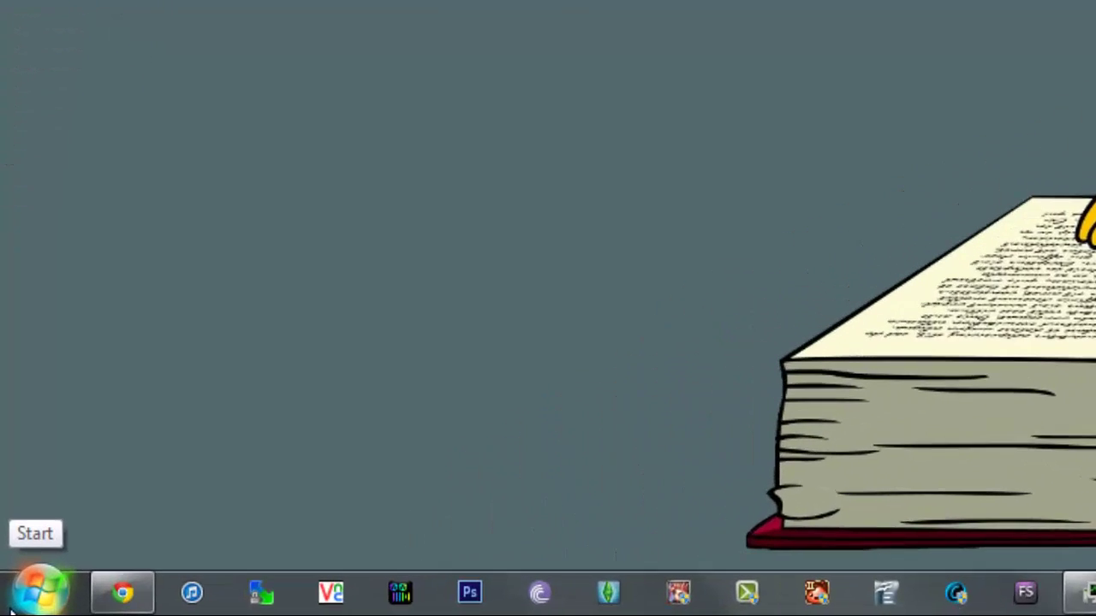
Open the System Configuration utility by searching for and running msconfig.
left_click(11, 608)
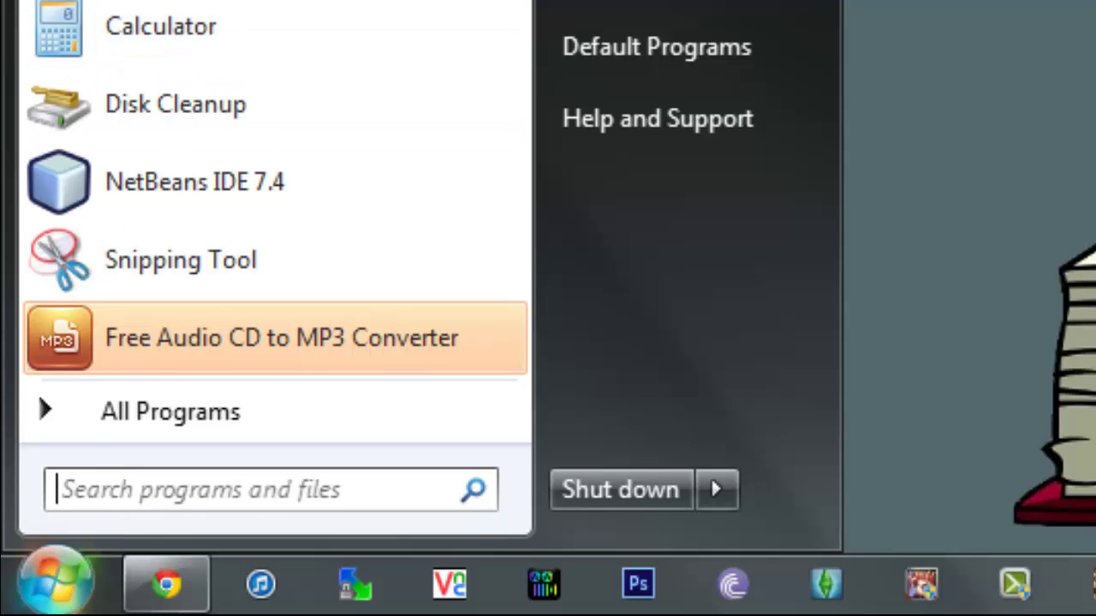
type("msc")
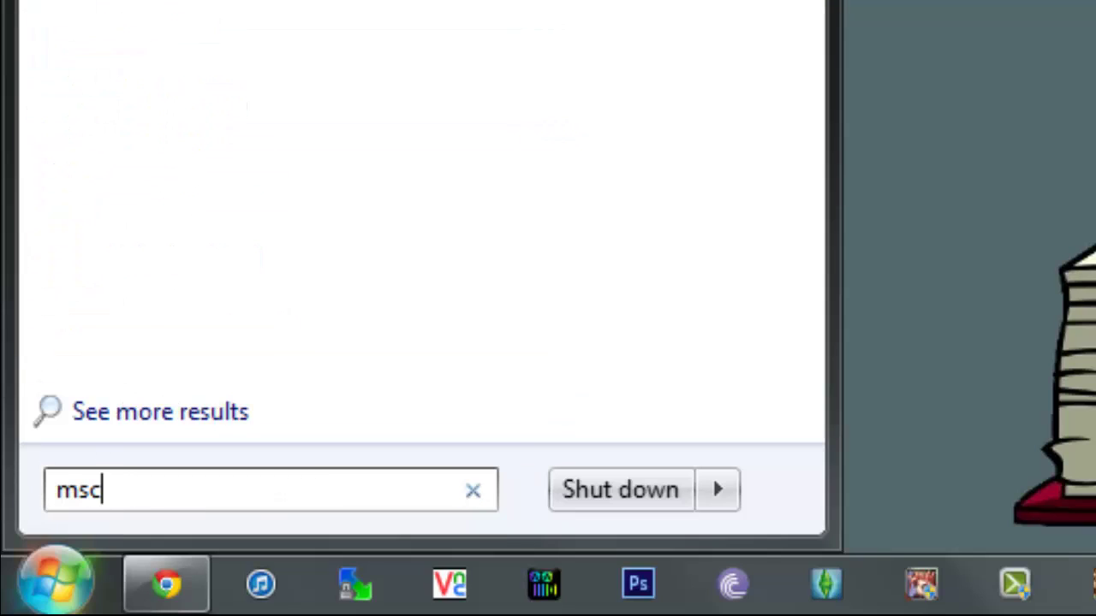
type("onfig")
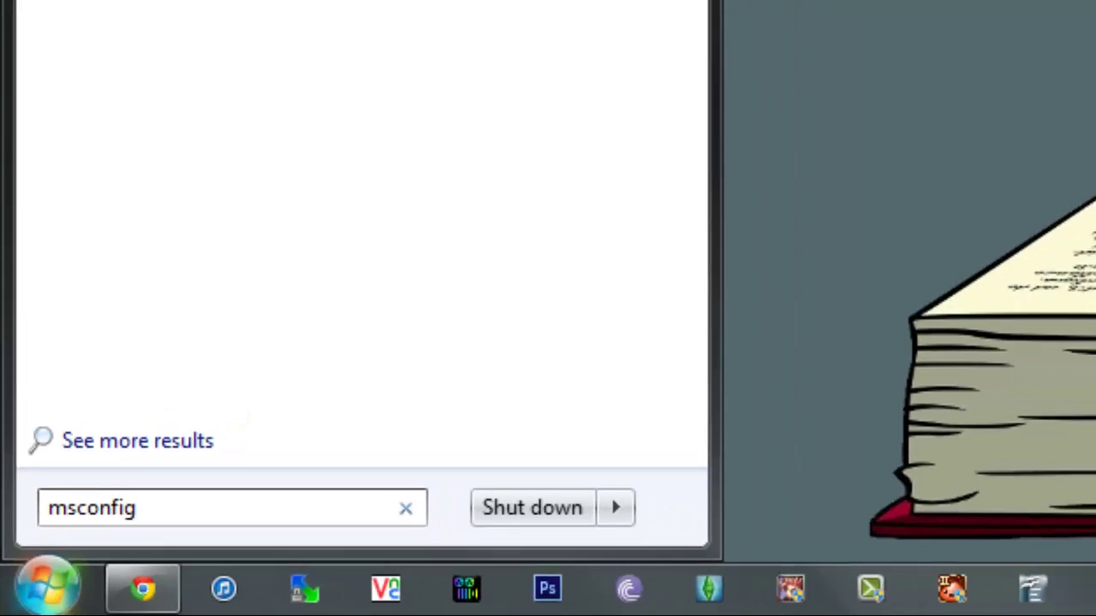
key("Return")
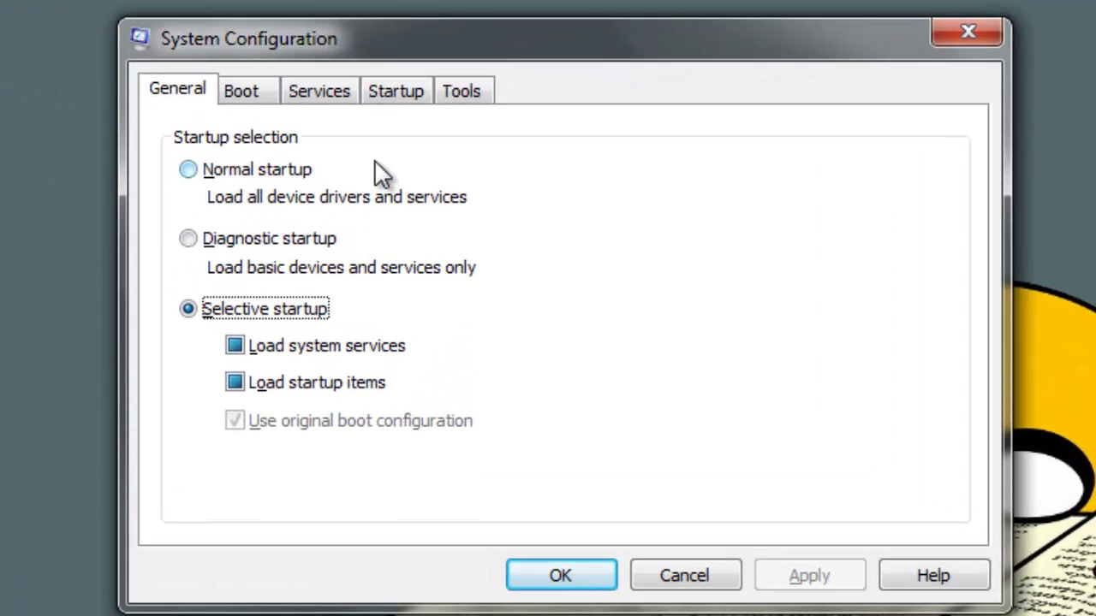
Review the programs that load at startup, switching the first Intel(R) Common User Interface item off and back on.
left_click(391, 92)
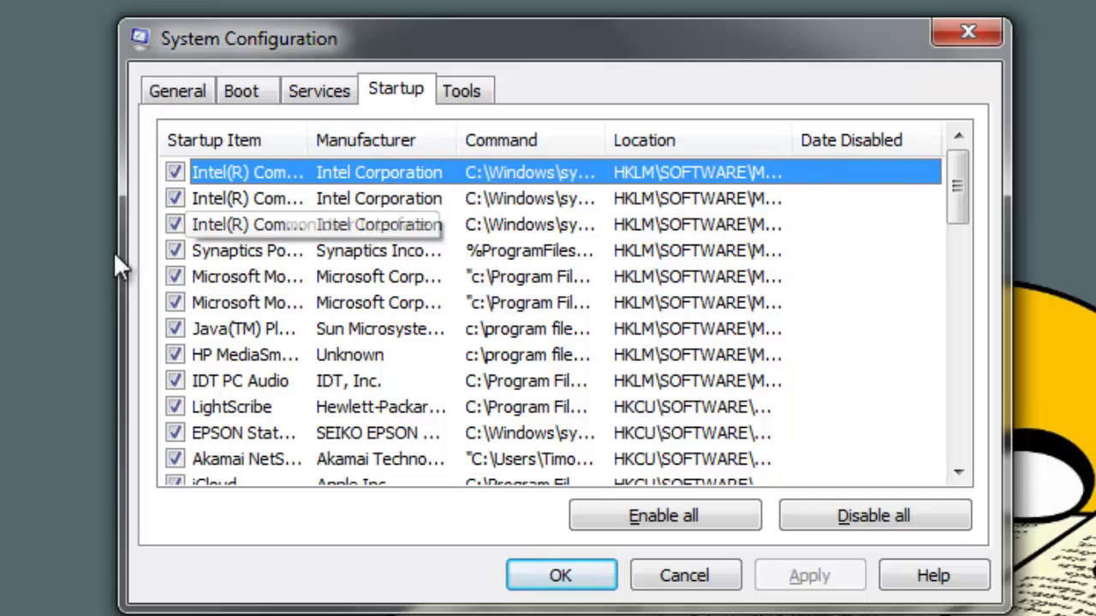
left_click_drag(965, 196, 946, 180)
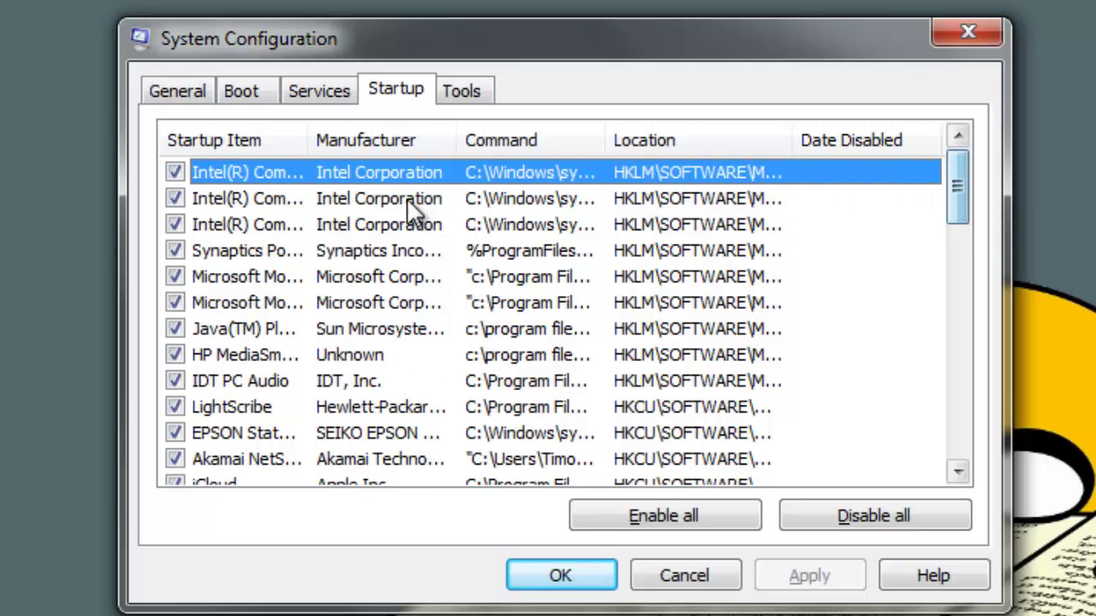
left_click(174, 168)
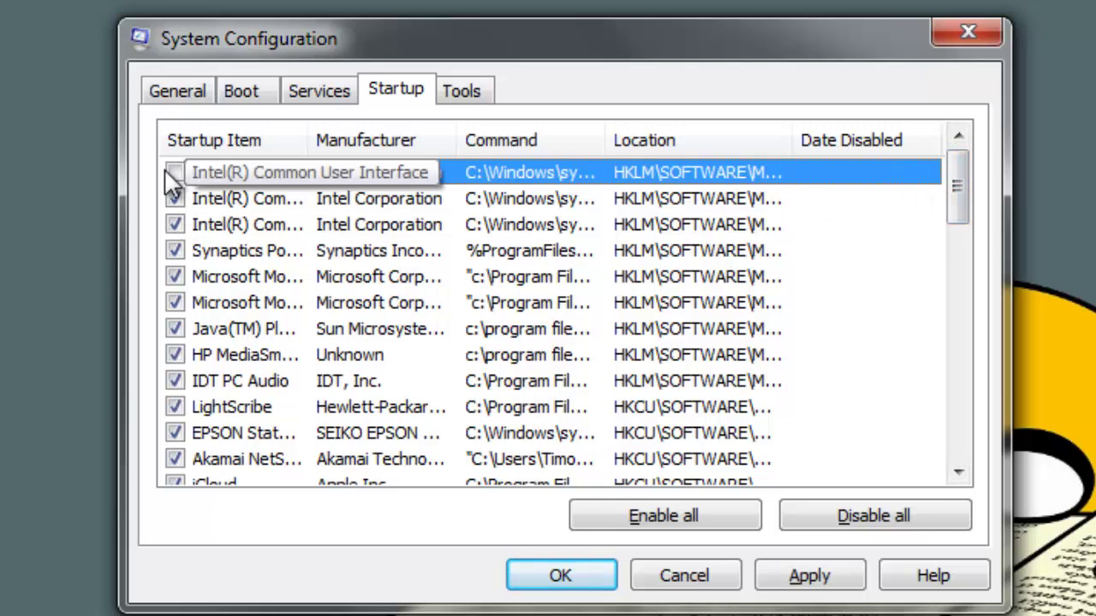
left_click(175, 172)
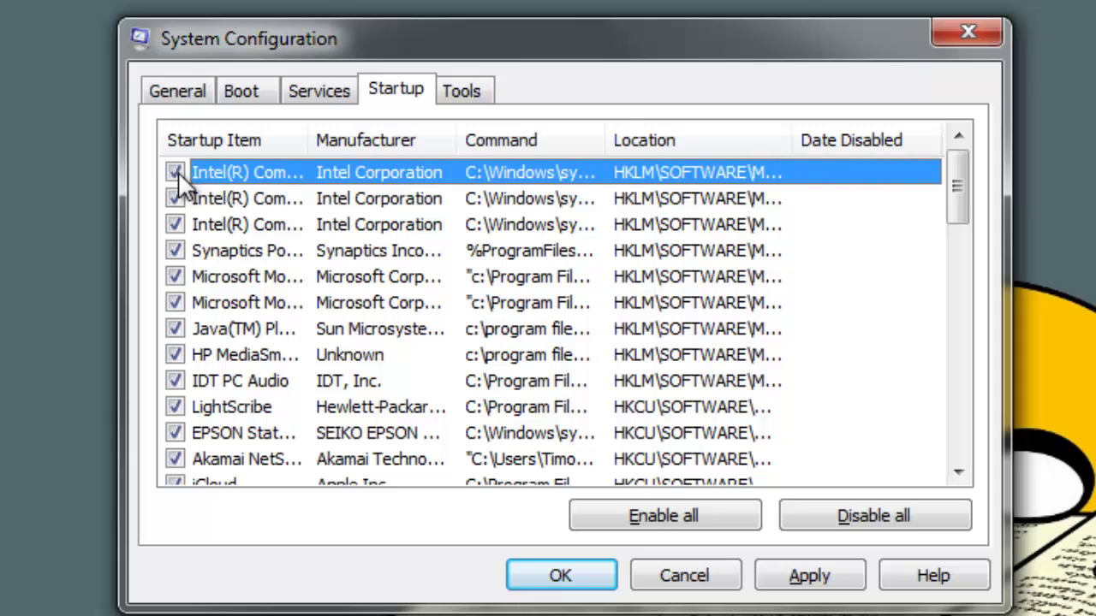
mouse_move(956, 177)
left_mouse_down()
mouse_move(951, 421)
mouse_move(961, 170)
left_mouse_up()
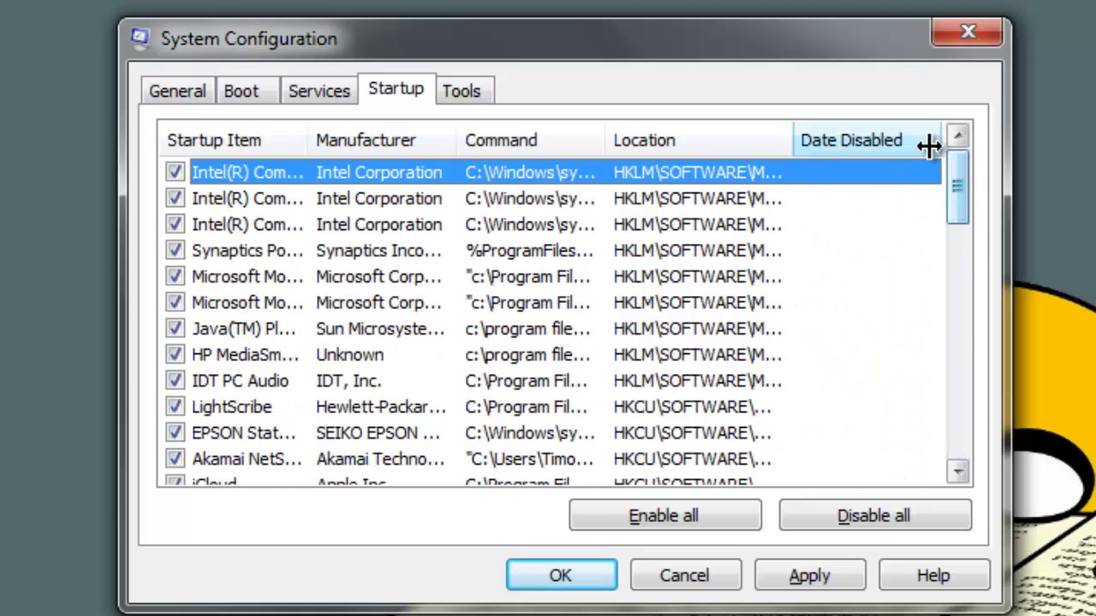
Hide all Microsoft services in the services list and disable the WajamUpdater service.
left_click(253, 90)
left_click(321, 96)
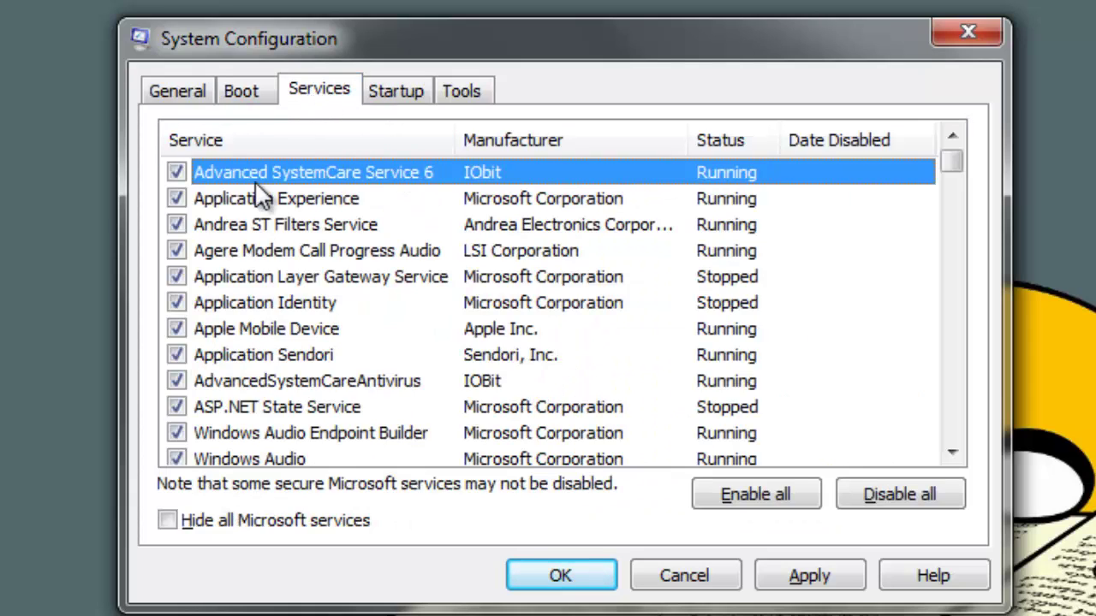
left_click(167, 521)
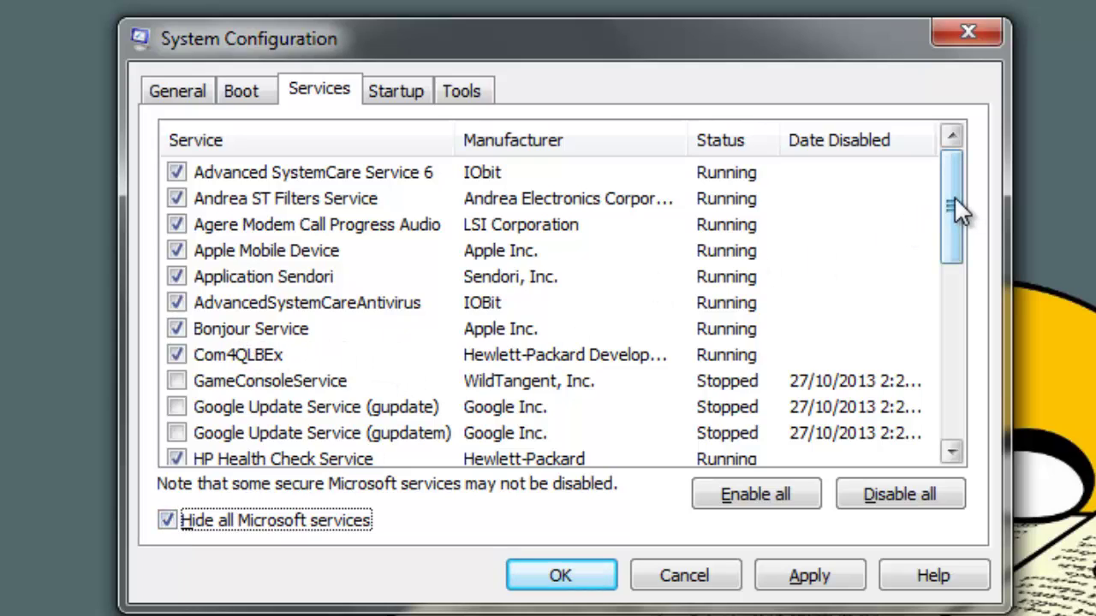
left_click_drag(958, 199, 897, 438)
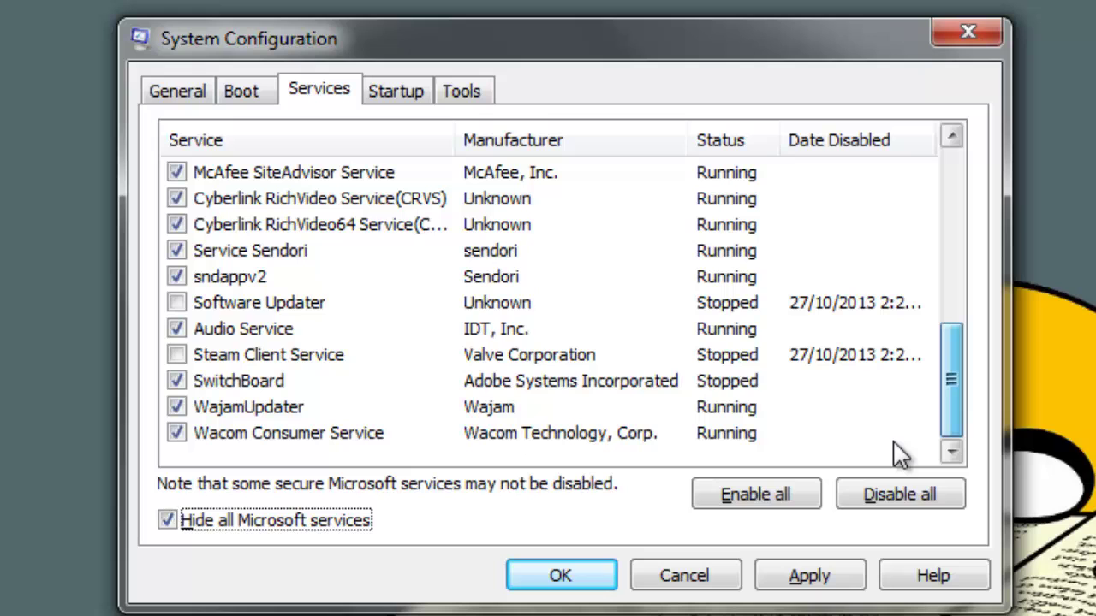
scroll(904, 372, "up", 5)
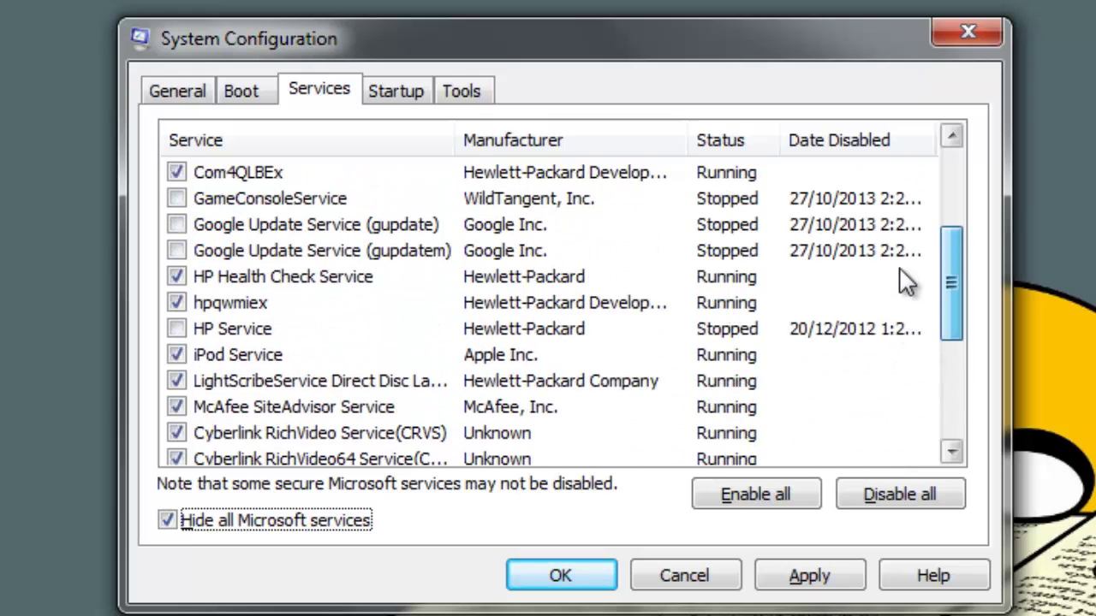
scroll(904, 281, "down", 5)
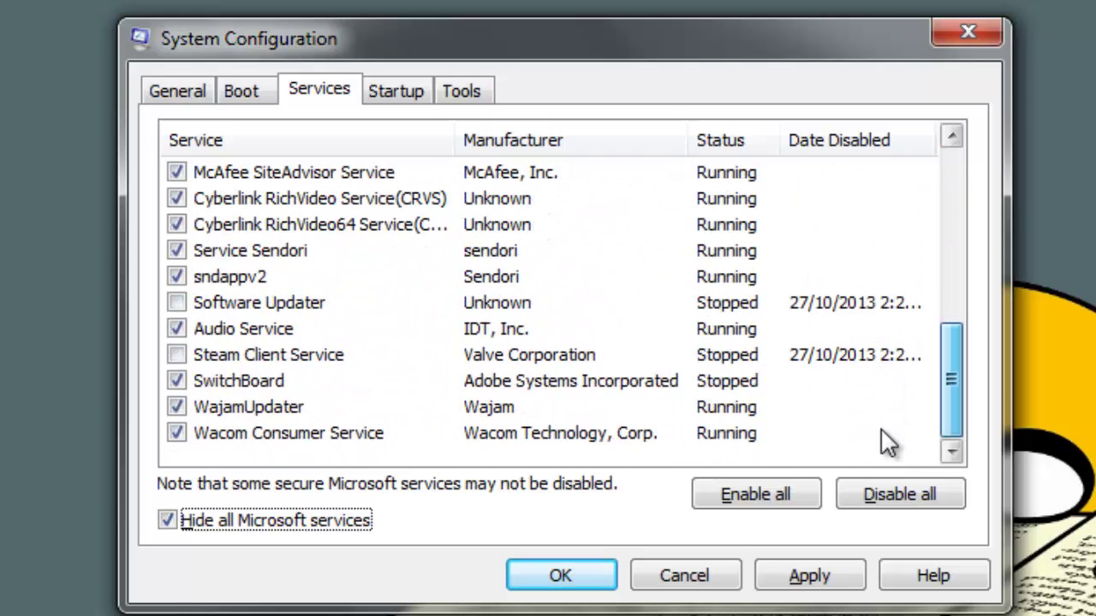
left_click(176, 407)
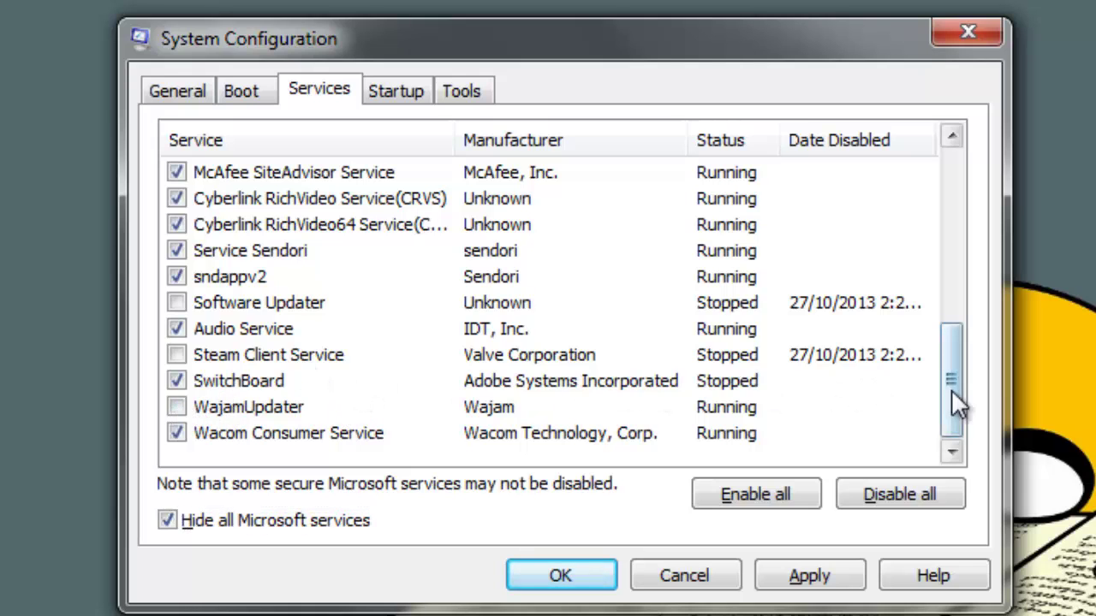
Re-enable the Apple Mobile Device service and apply the configuration, exiting without a restart.
left_click_drag(946, 398, 949, 198)
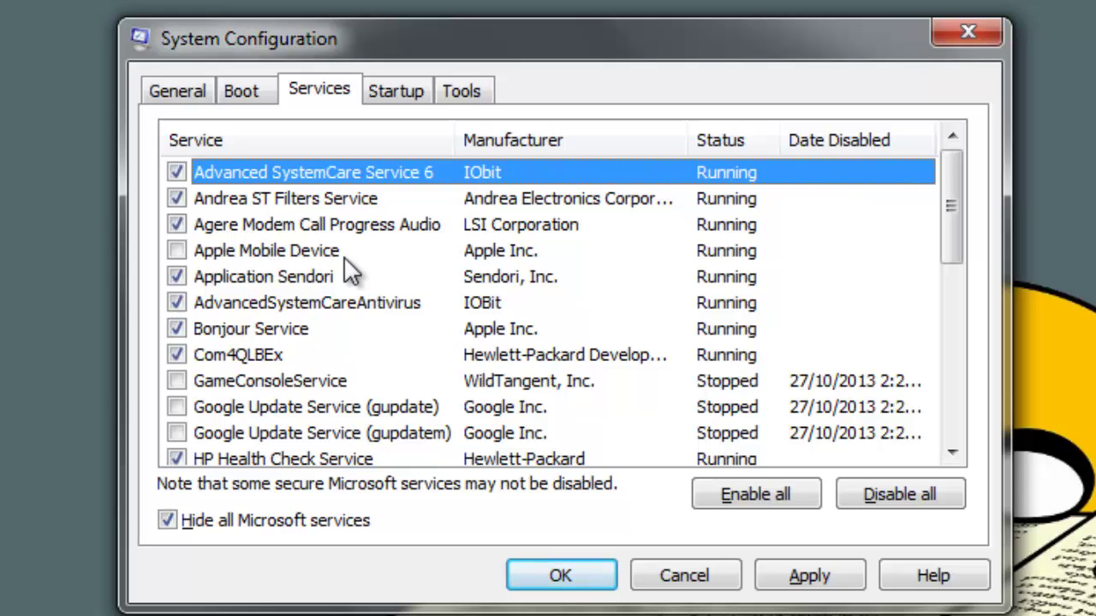
left_click(177, 250)
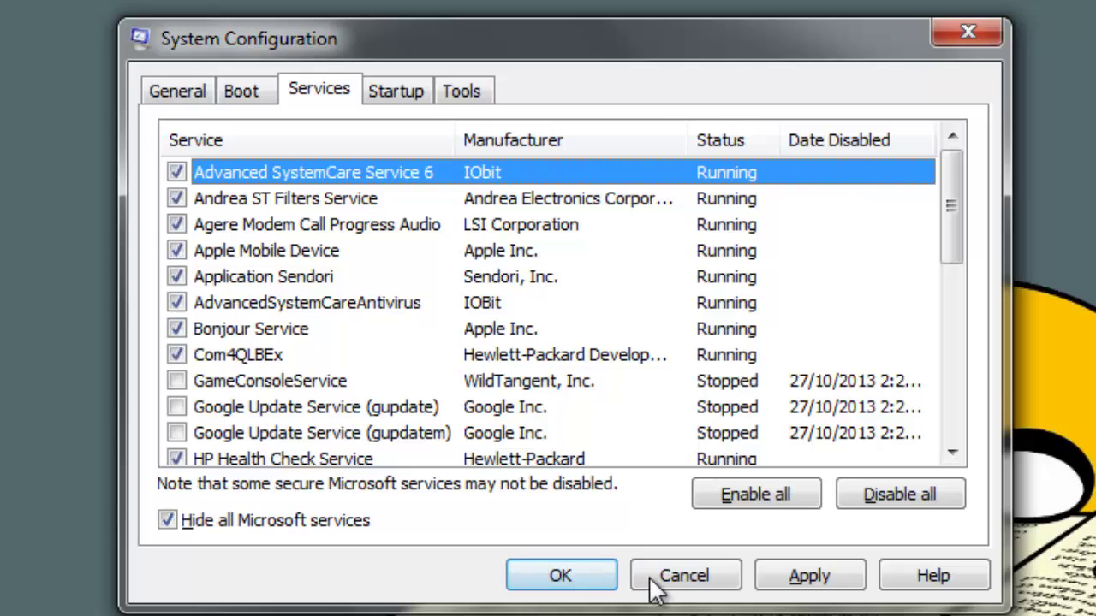
left_click(817, 591)
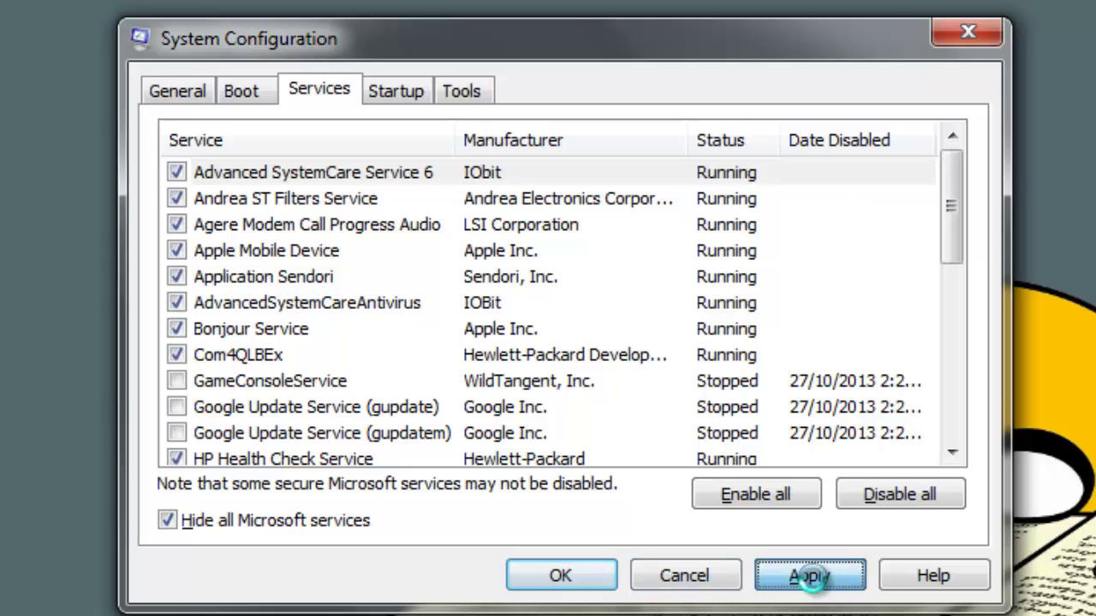
left_click(558, 581)
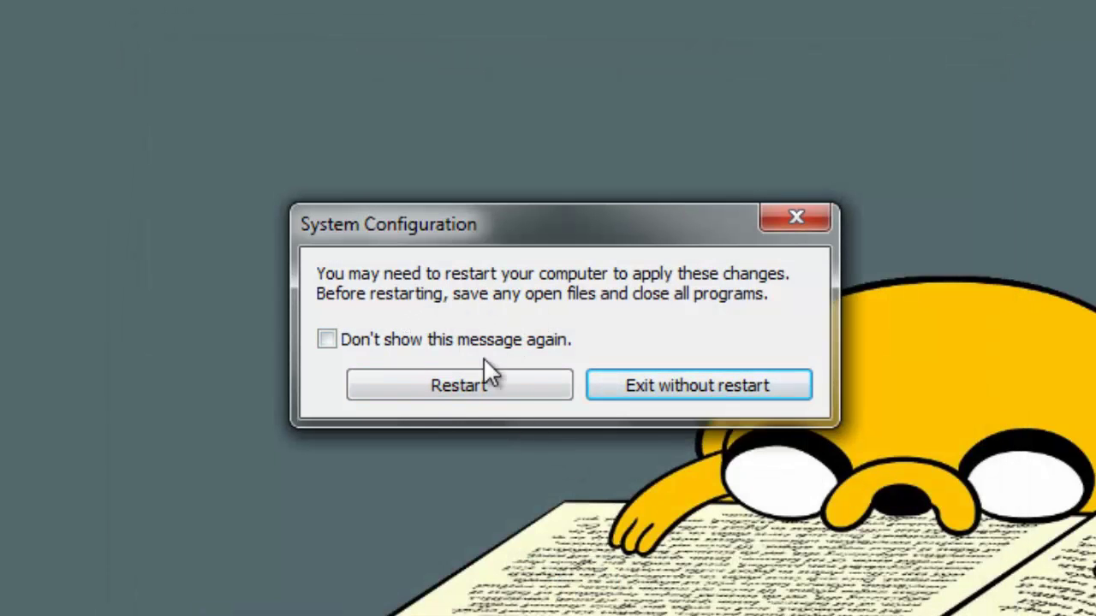
left_click(683, 396)
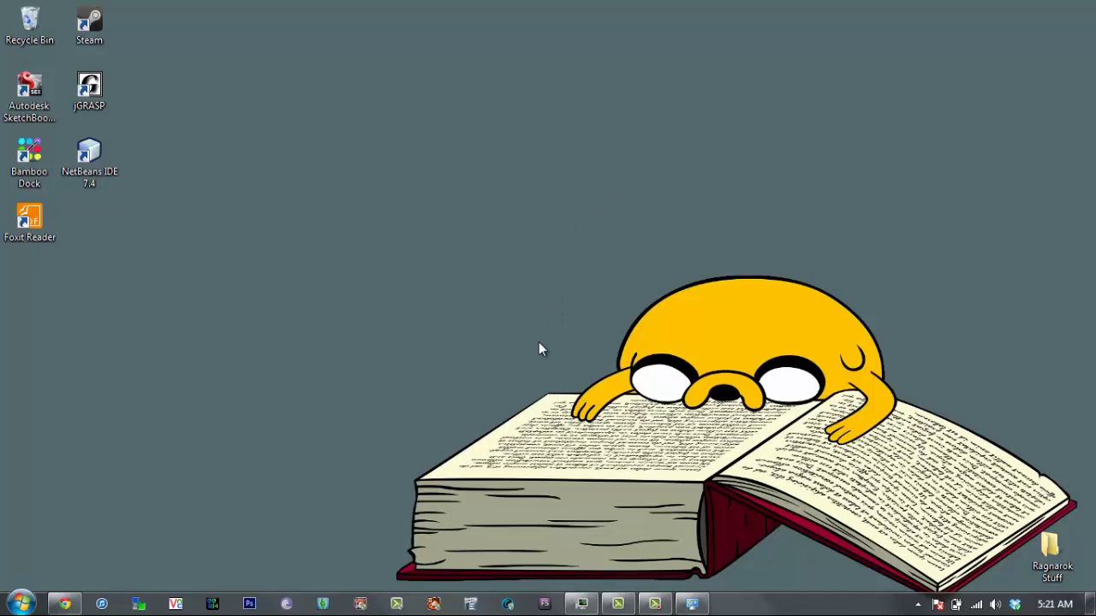
Switch to Chrome, search Google for "ccleaner" and open Piriform's CCleaner page.
left_click(65, 604)
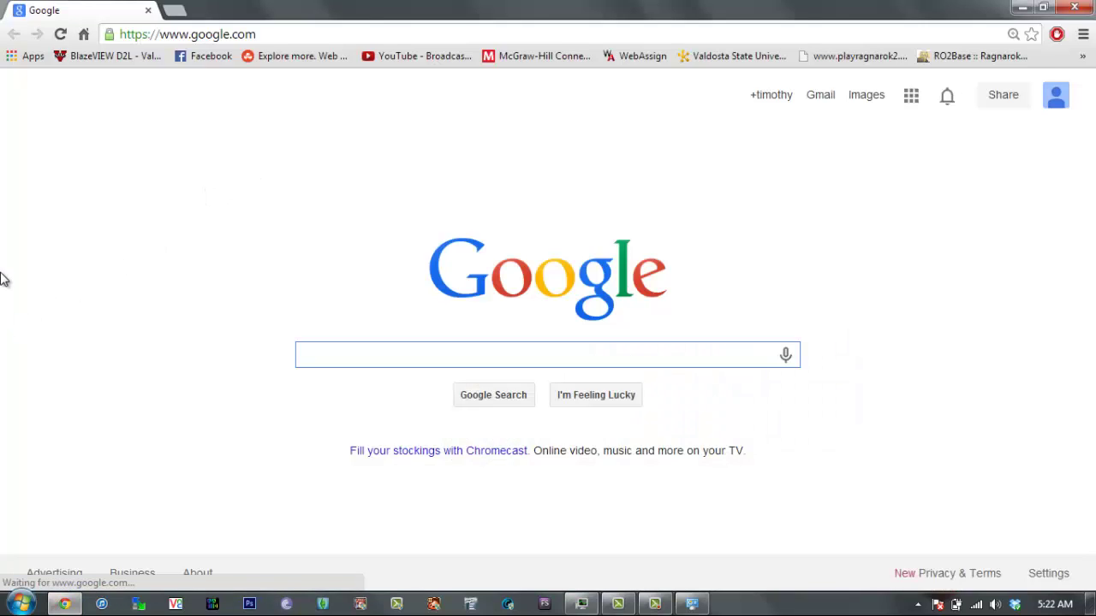
type("cc")
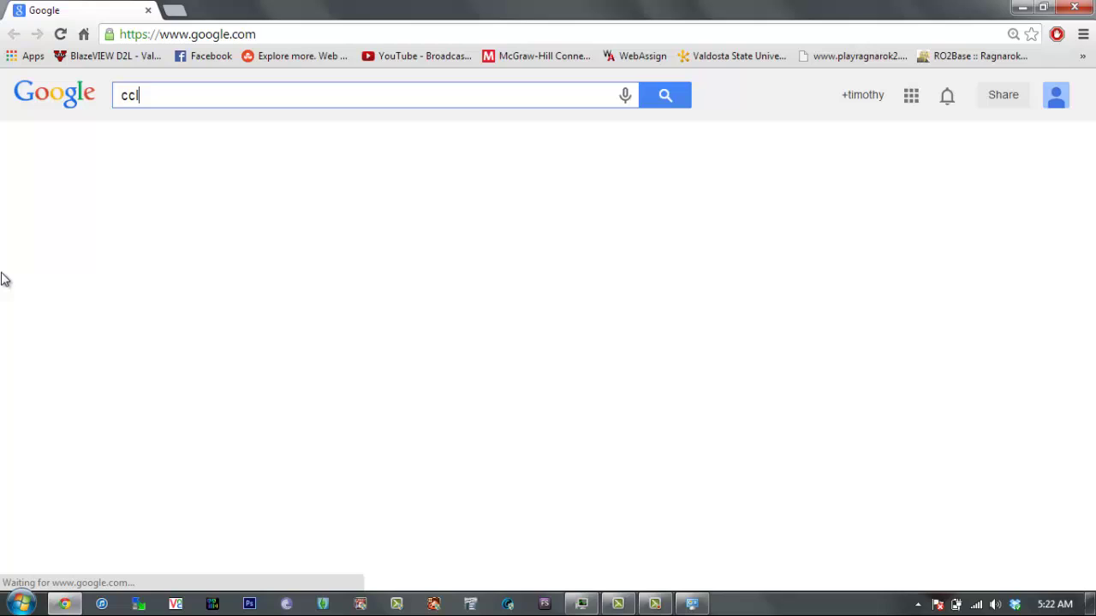
type("leaner")
key("Return")
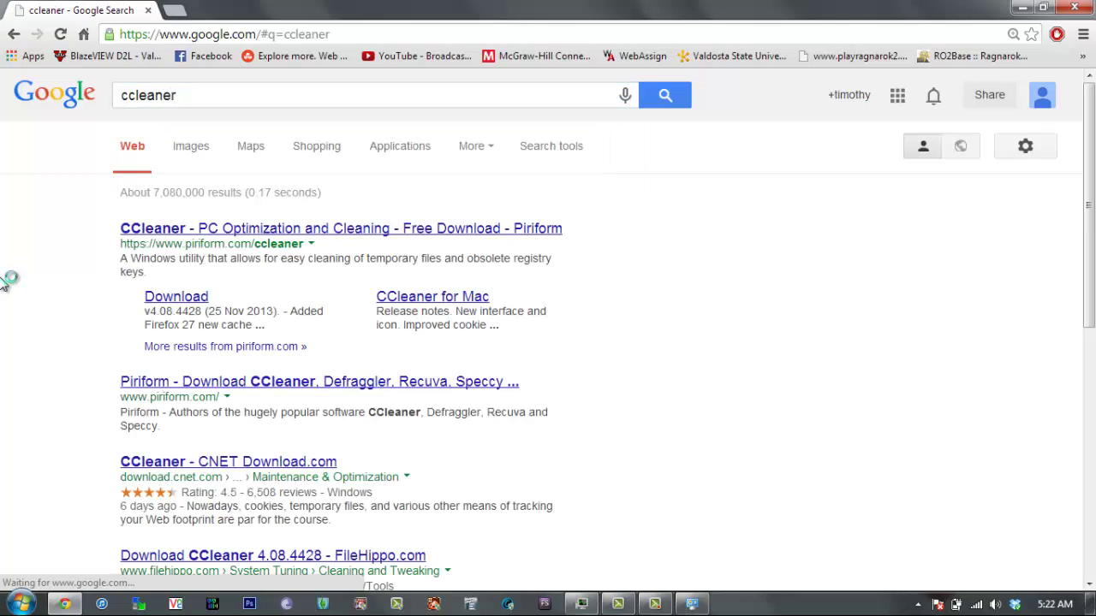
left_click(439, 226)
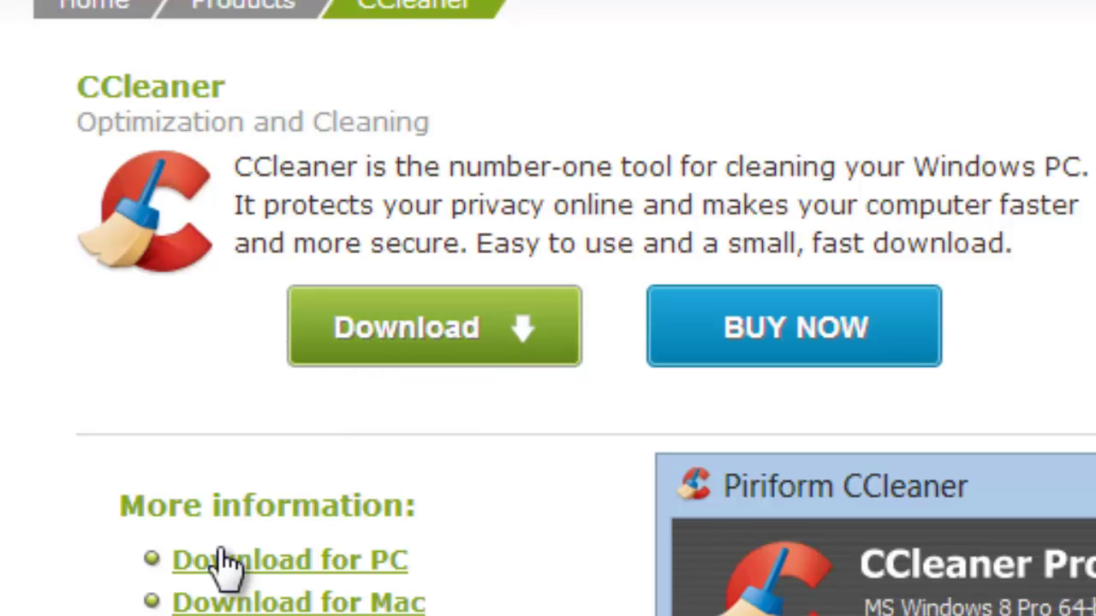
Download the free edition of CCleaner from the Piriform site and minimize the browser.
left_click(495, 370)
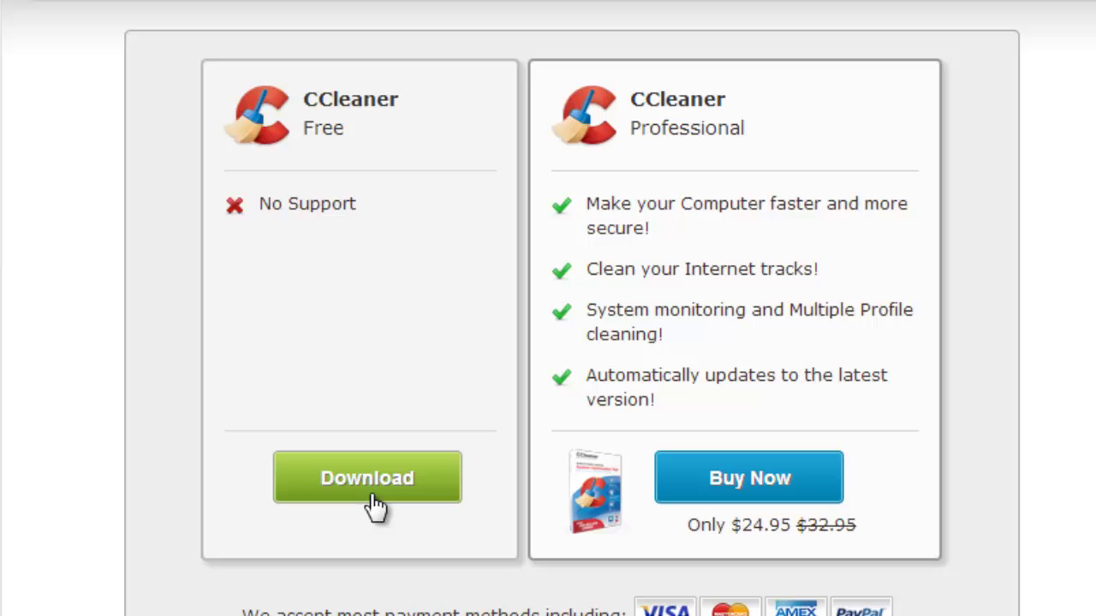
left_click(405, 482)
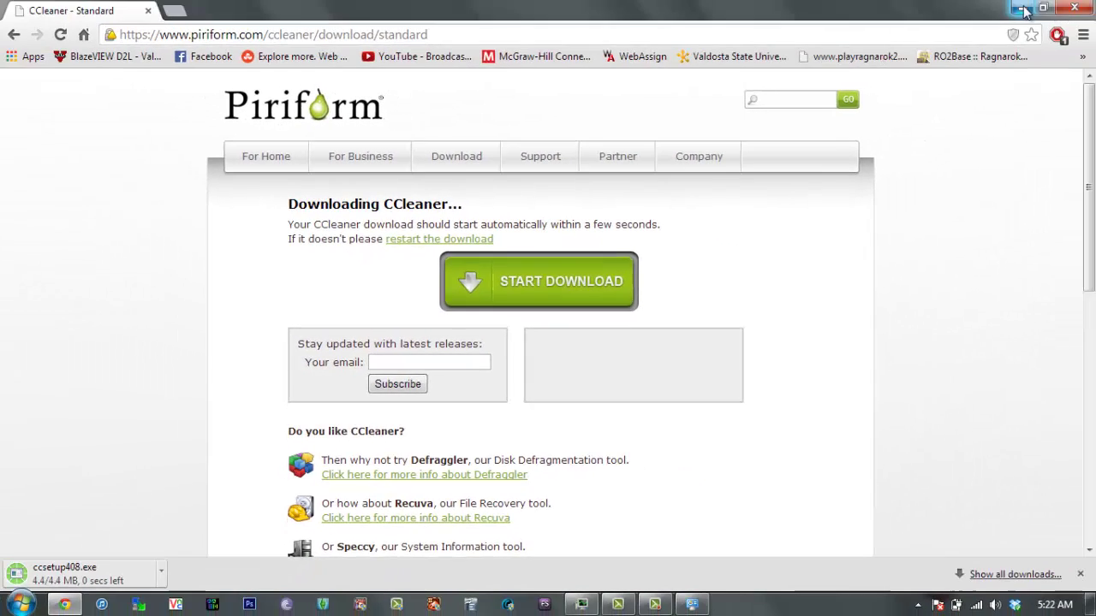
left_click(1020, 9)
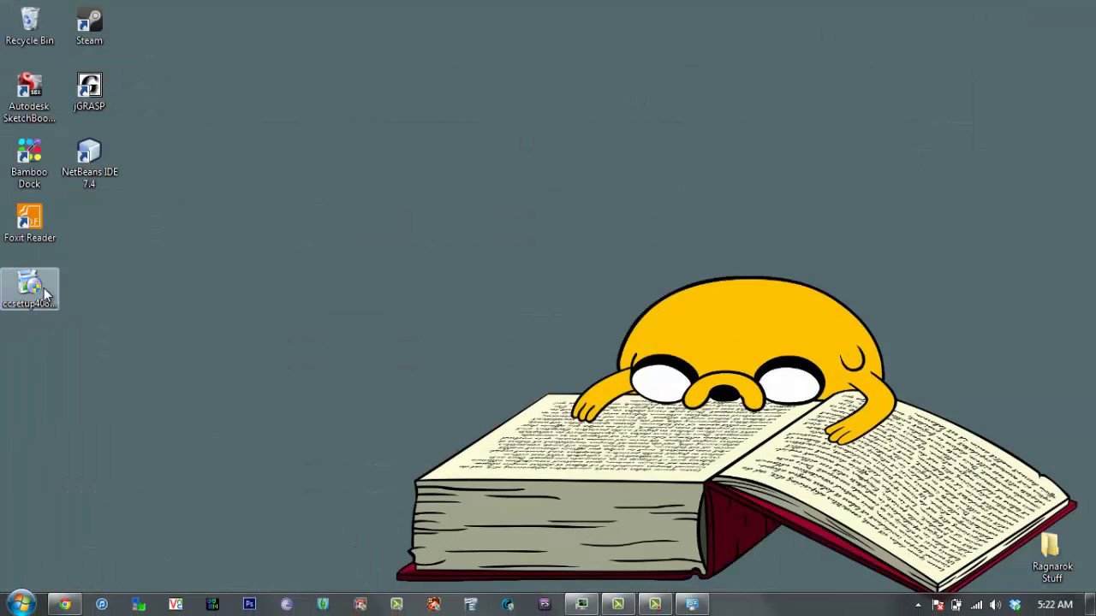
Run the ccsetup408.exe installer from the desktop and install CCleaner with all additional options enabled.
left_click(45, 291)
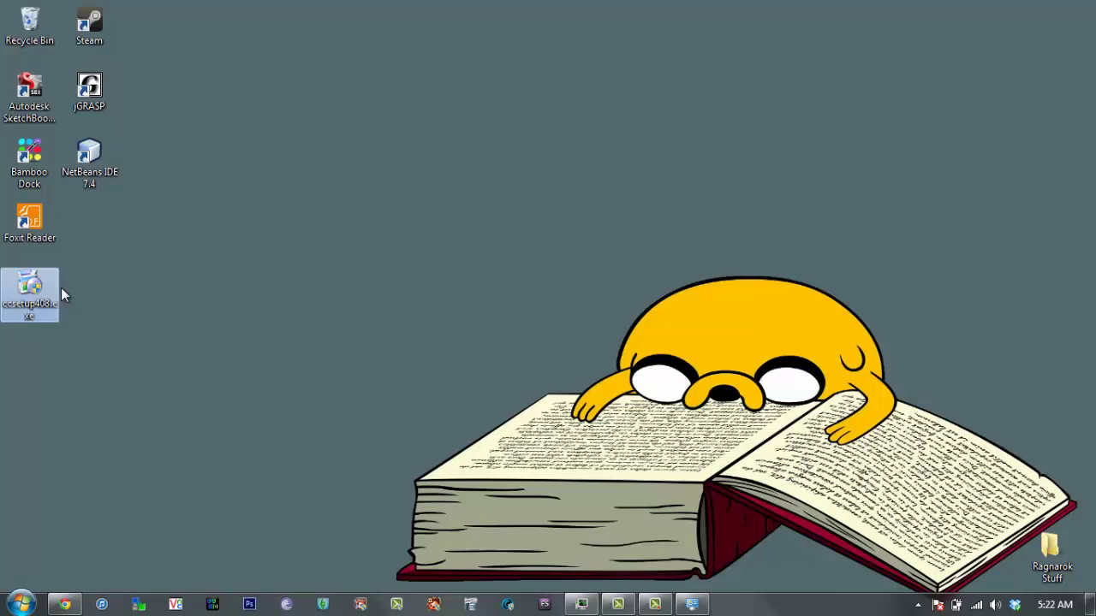
left_click(61, 295)
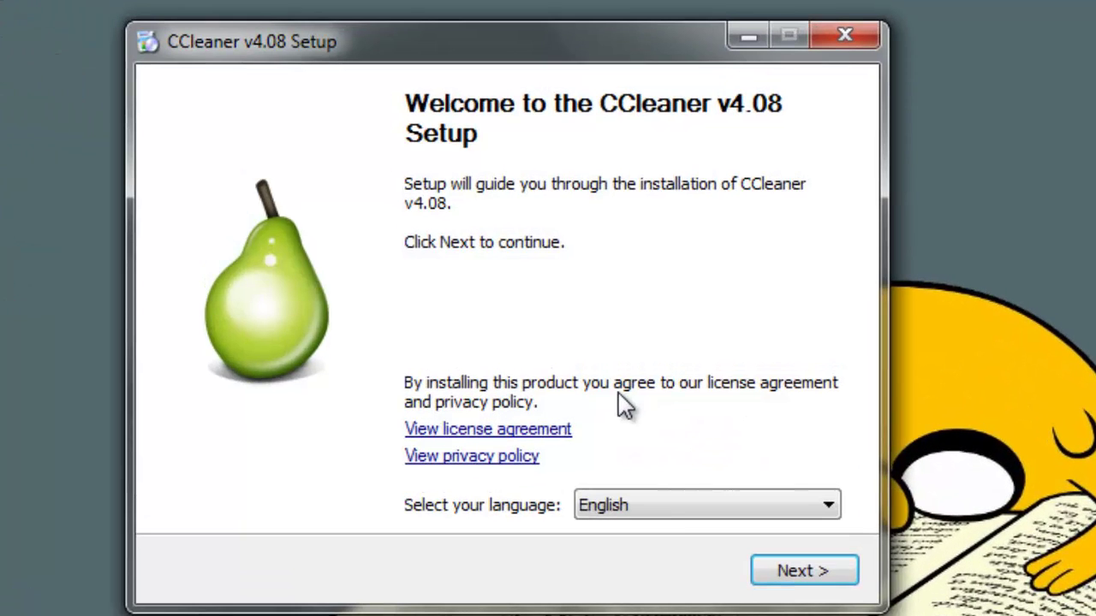
left_click(805, 572)
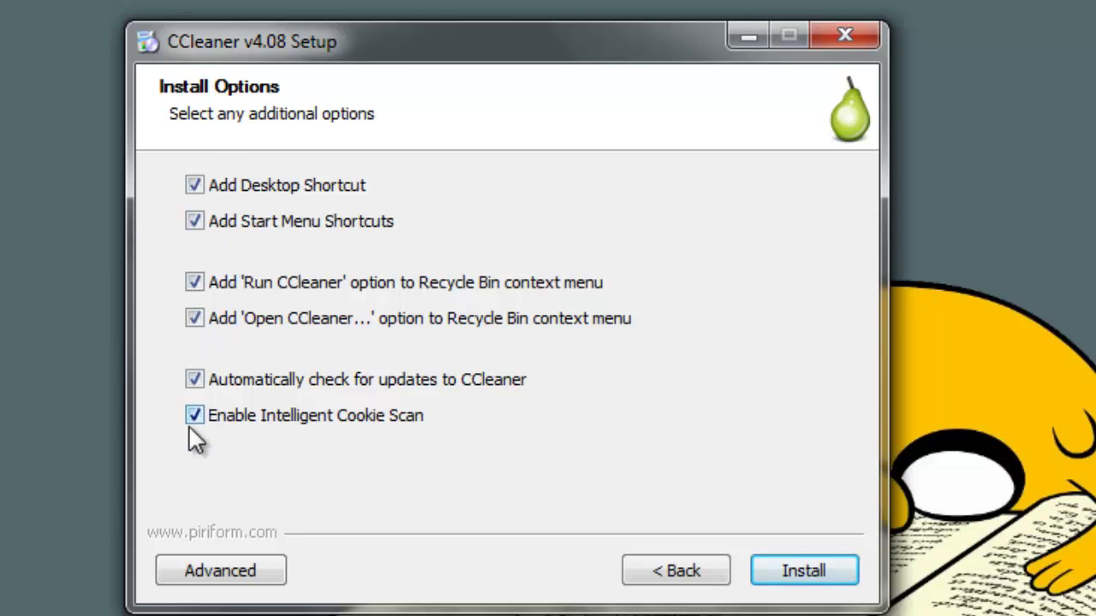
left_click(805, 571)
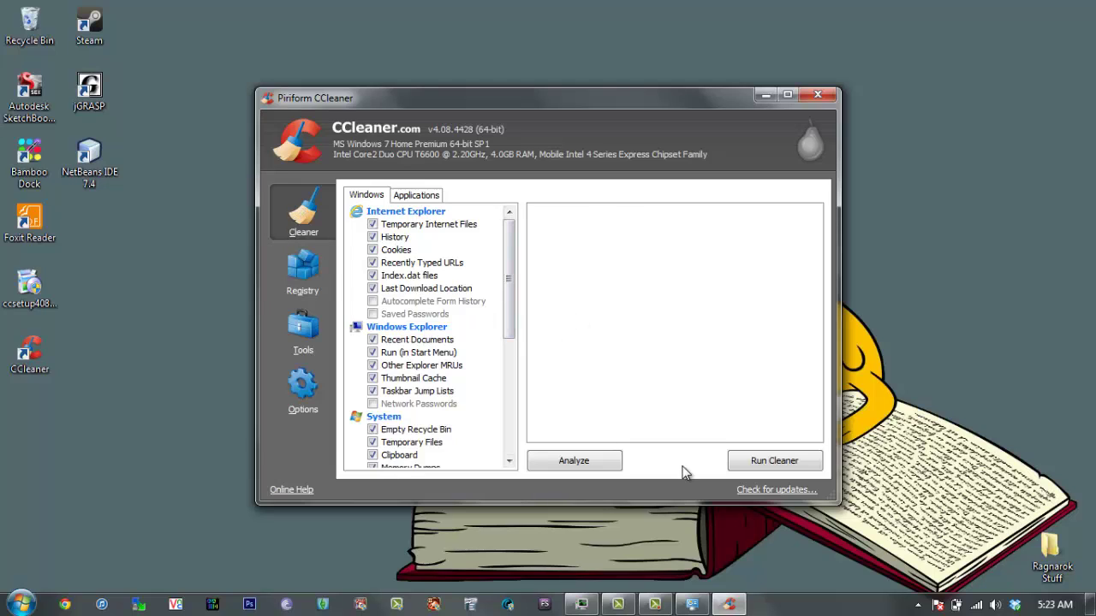
Start the cleaner but decline the permanent file deletion, and review the Windows cleaning items.
left_click(800, 463)
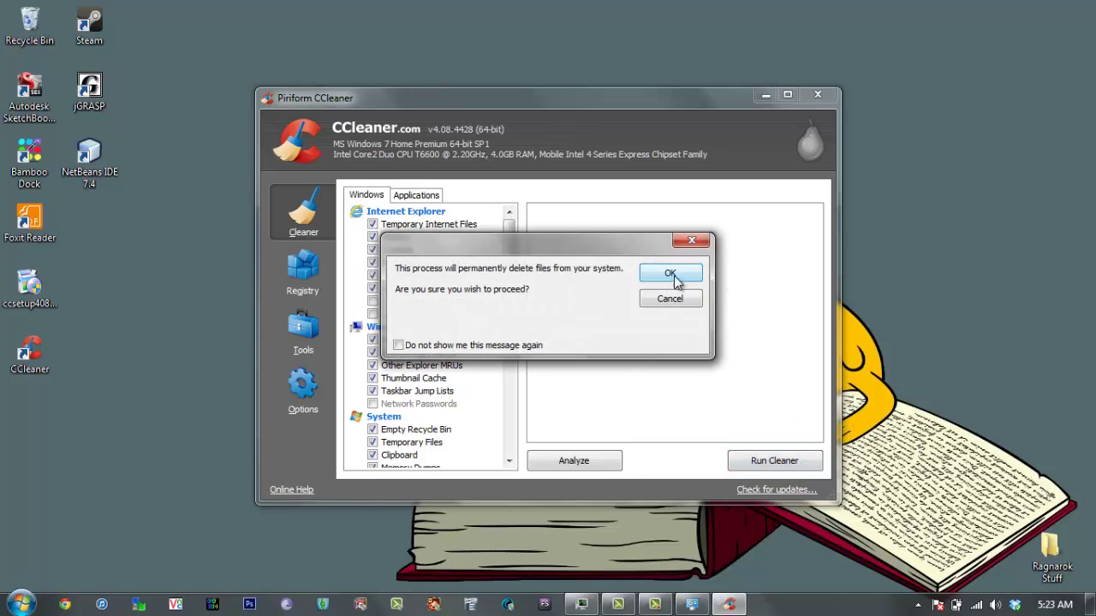
left_click(694, 240)
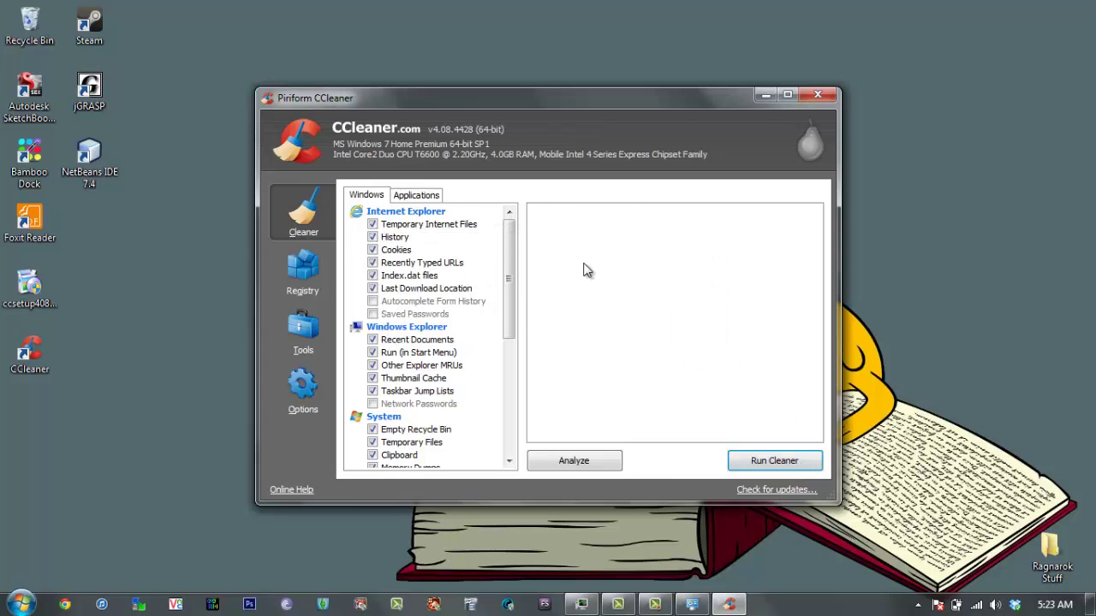
left_click_drag(508, 236, 501, 191)
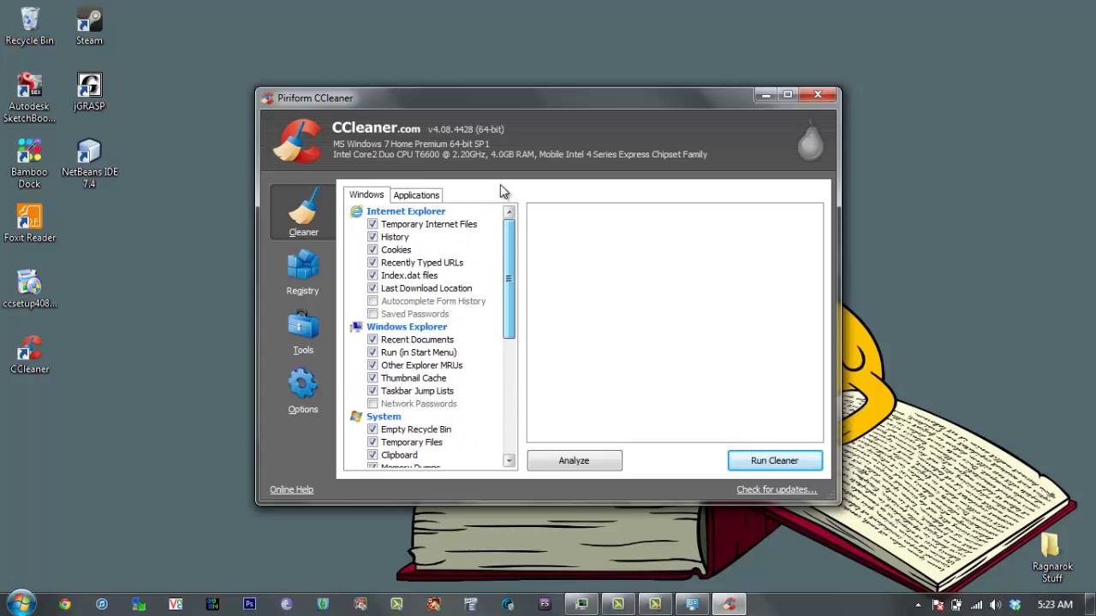
Examine CCleaner's registry cleaner and its Uninstall, Startup, File Finder and System Restore tools.
left_click(300, 270)
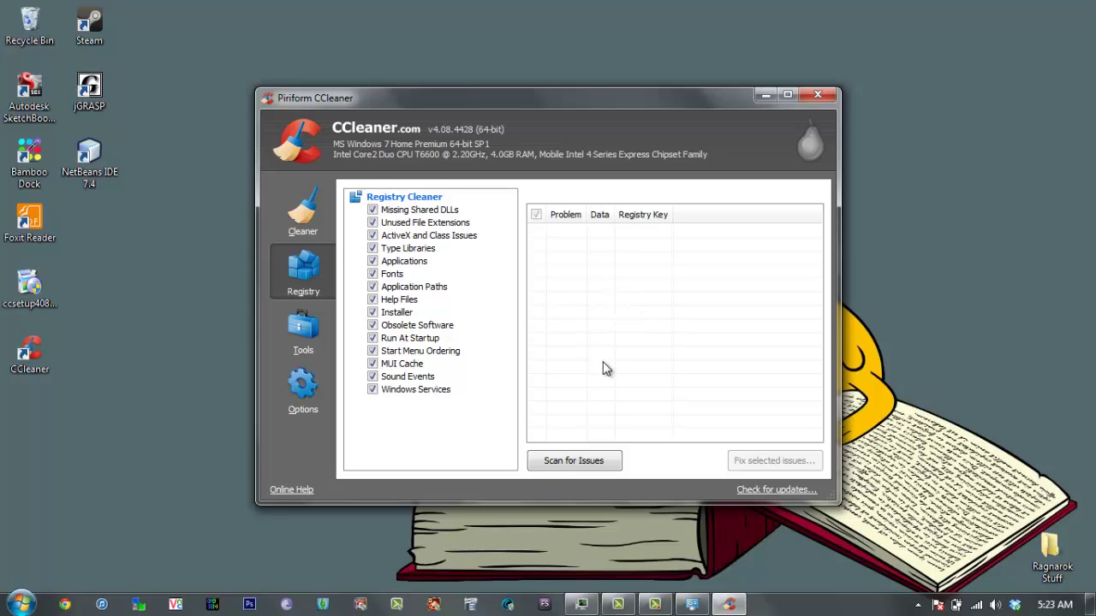
left_click(291, 327)
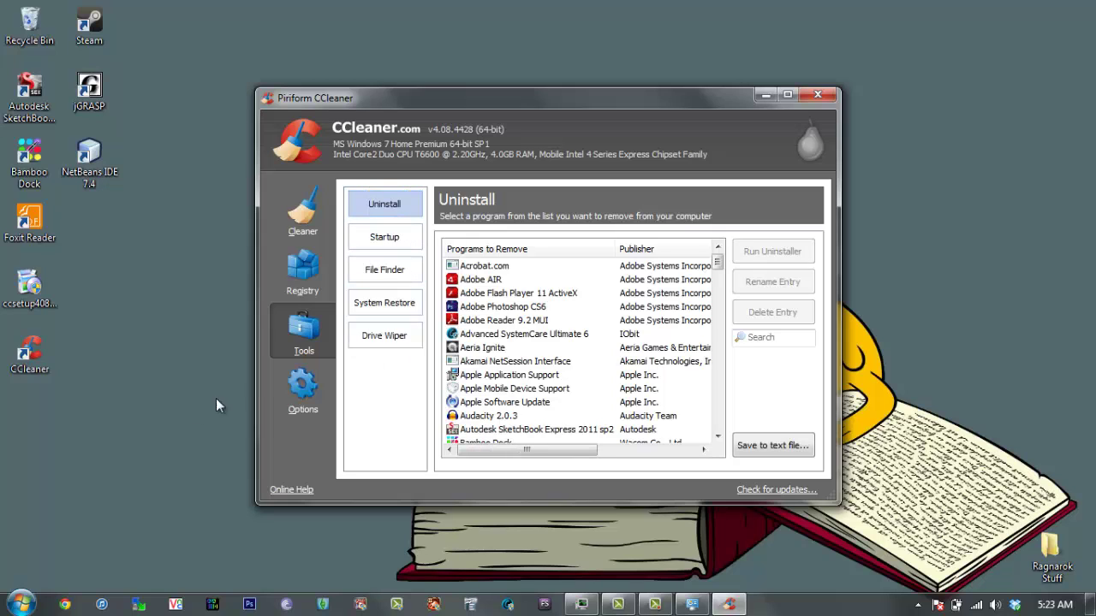
left_click(390, 239)
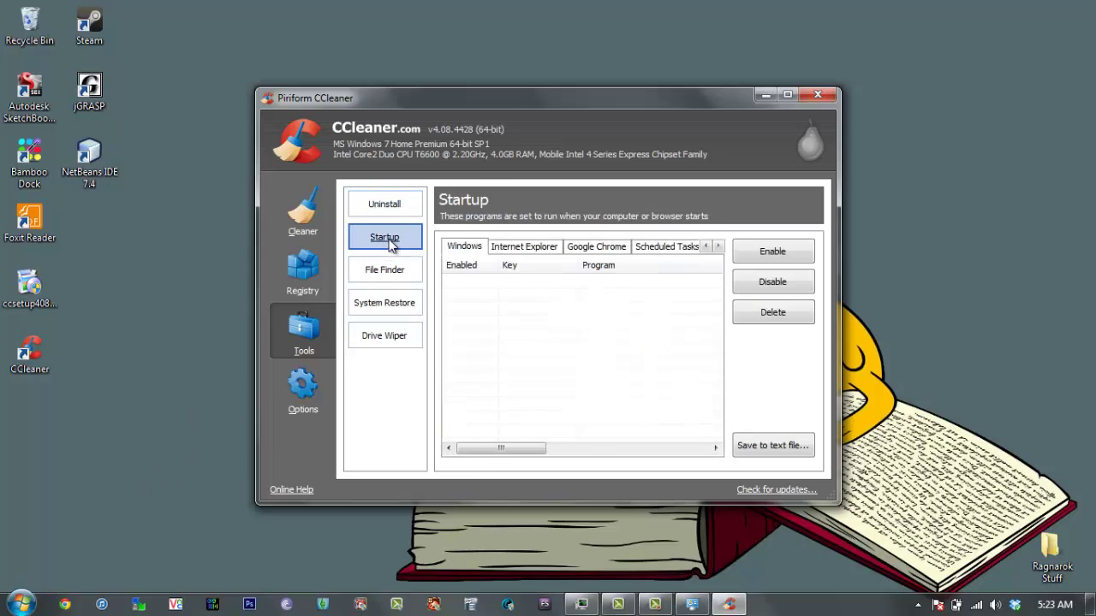
left_click(392, 272)
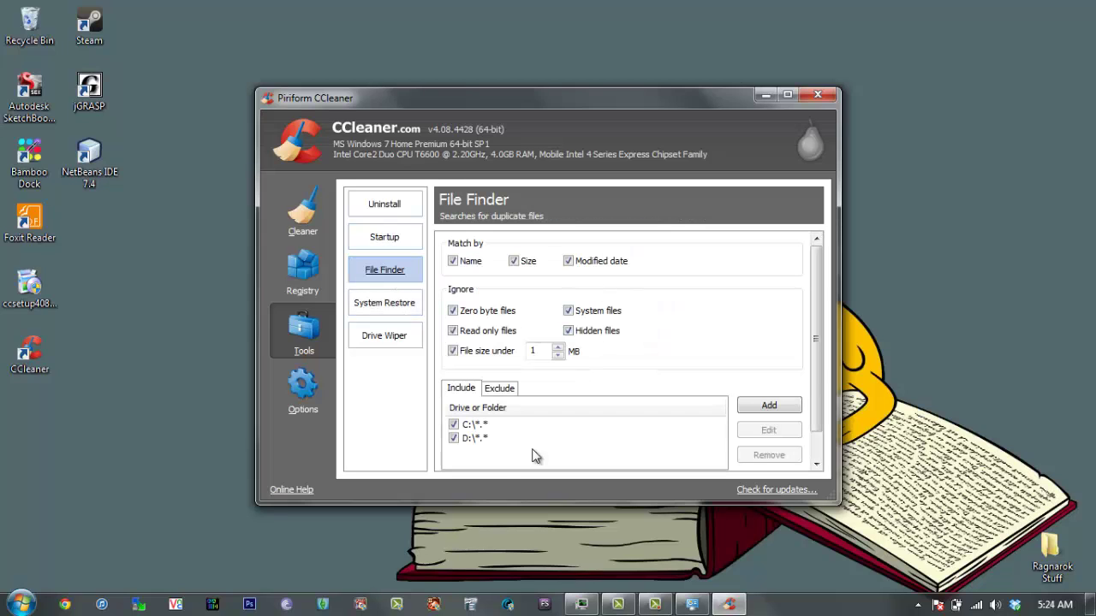
left_click(381, 300)
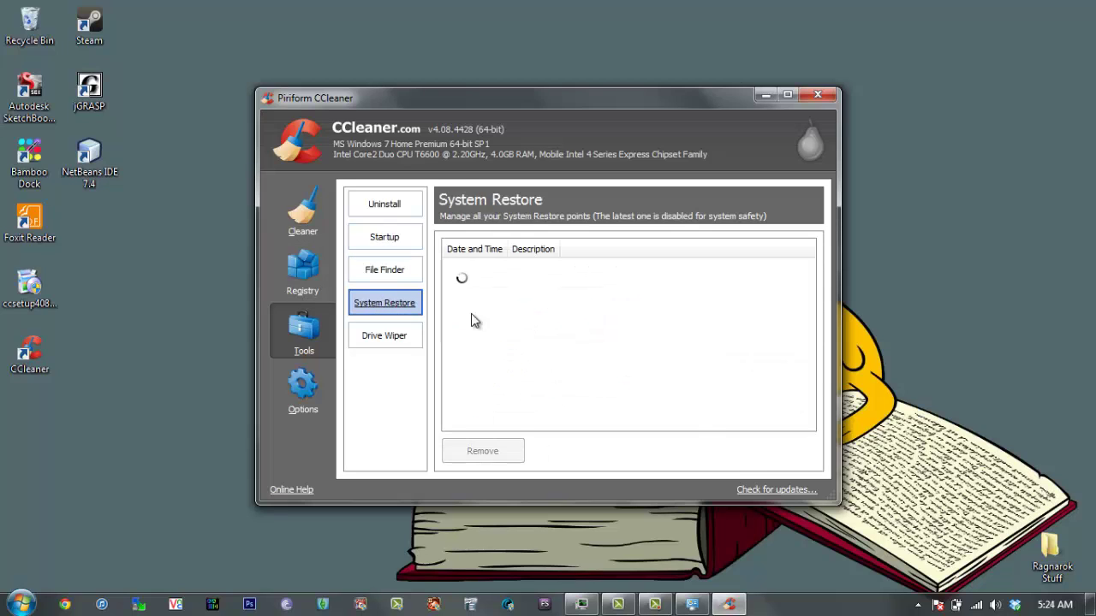
Examine CCleaner's Drive Wiper tool and its list of programs to uninstall.
left_click(387, 342)
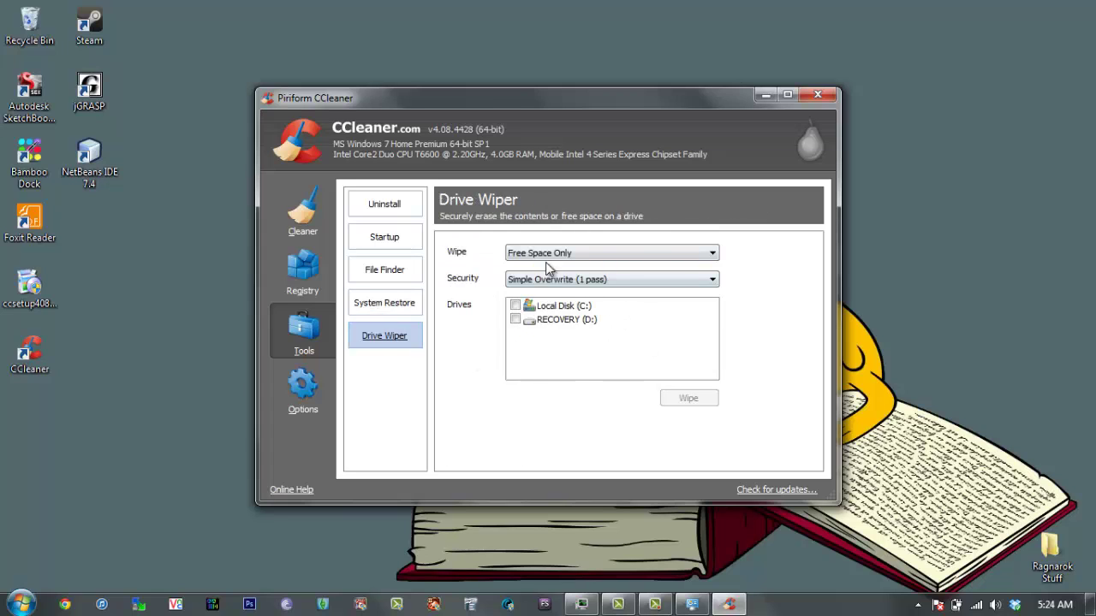
left_click(373, 203)
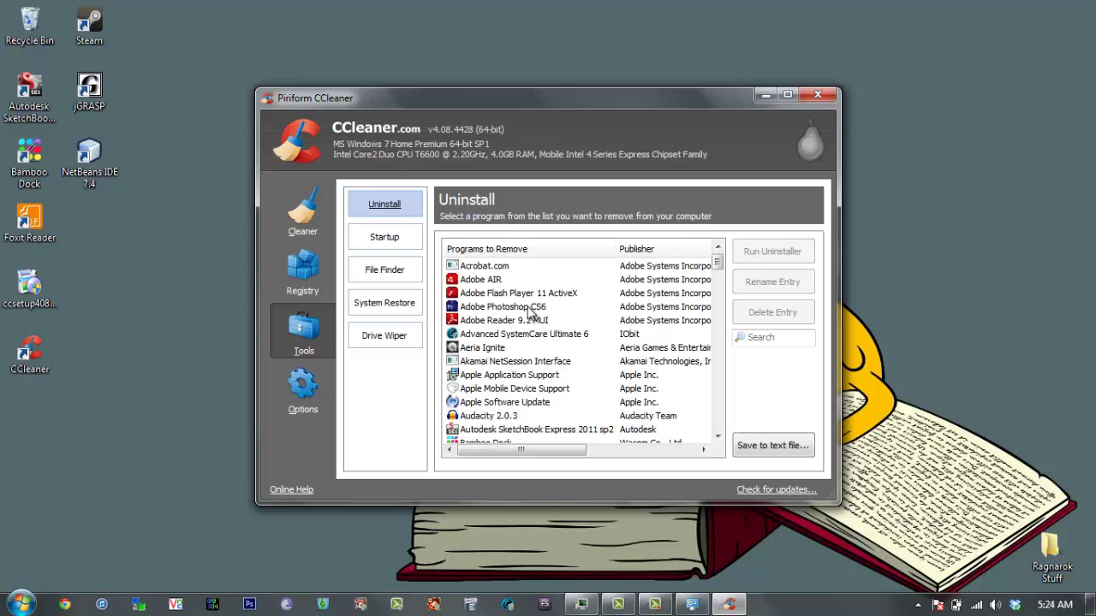
mouse_move(714, 267)
left_mouse_down()
mouse_move(715, 433)
mouse_move(715, 262)
left_mouse_up()
Review the installed programs in Control Panel's Programs and Features, and minimize that window.
left_click(22, 603)
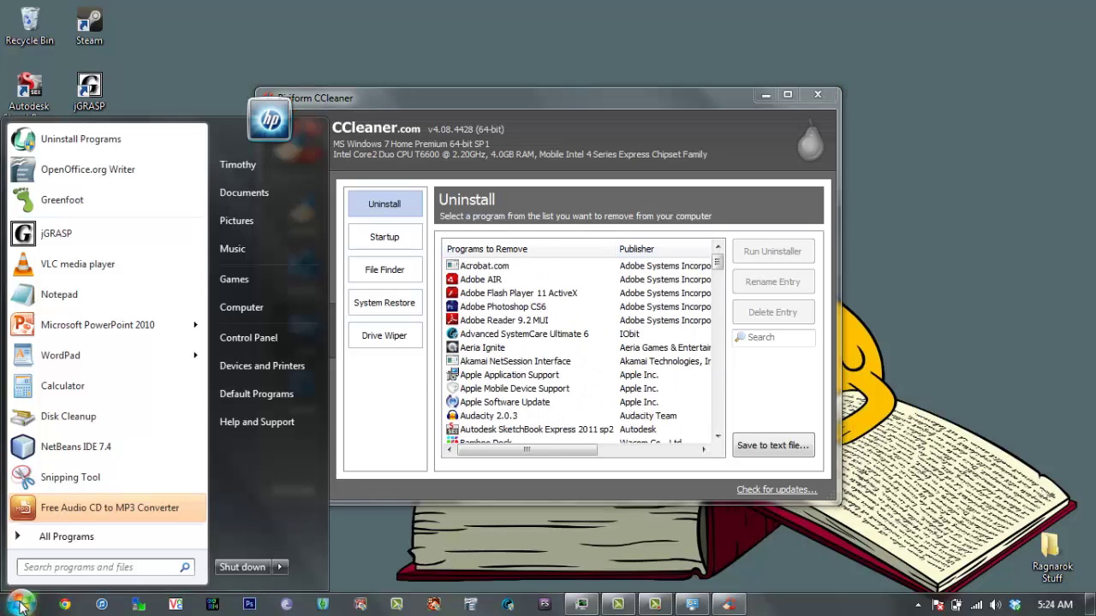
left_click(285, 338)
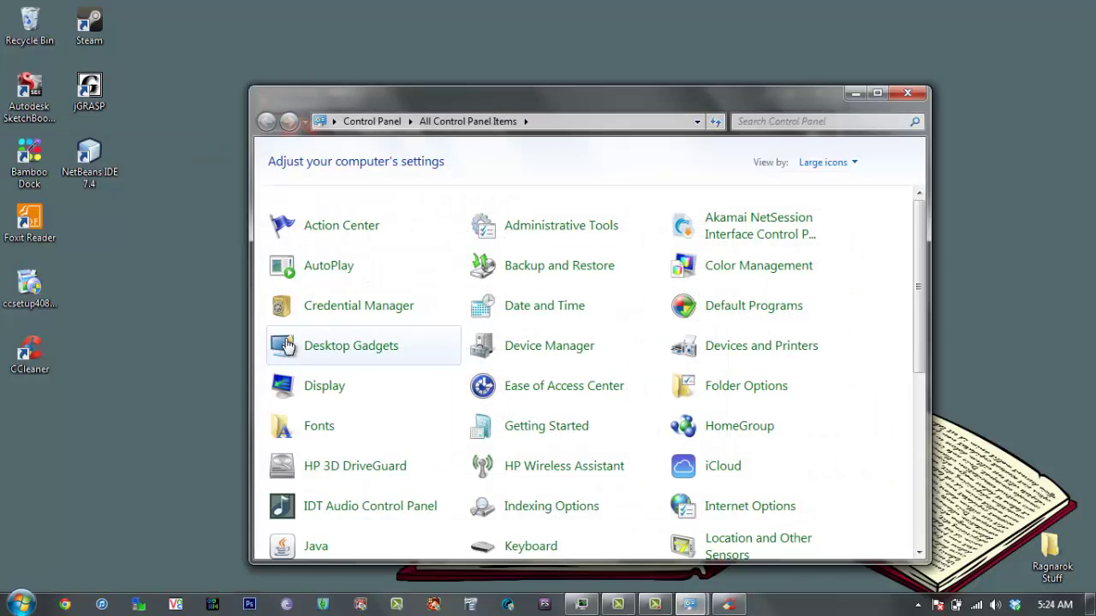
scroll(899, 360, "down", 5)
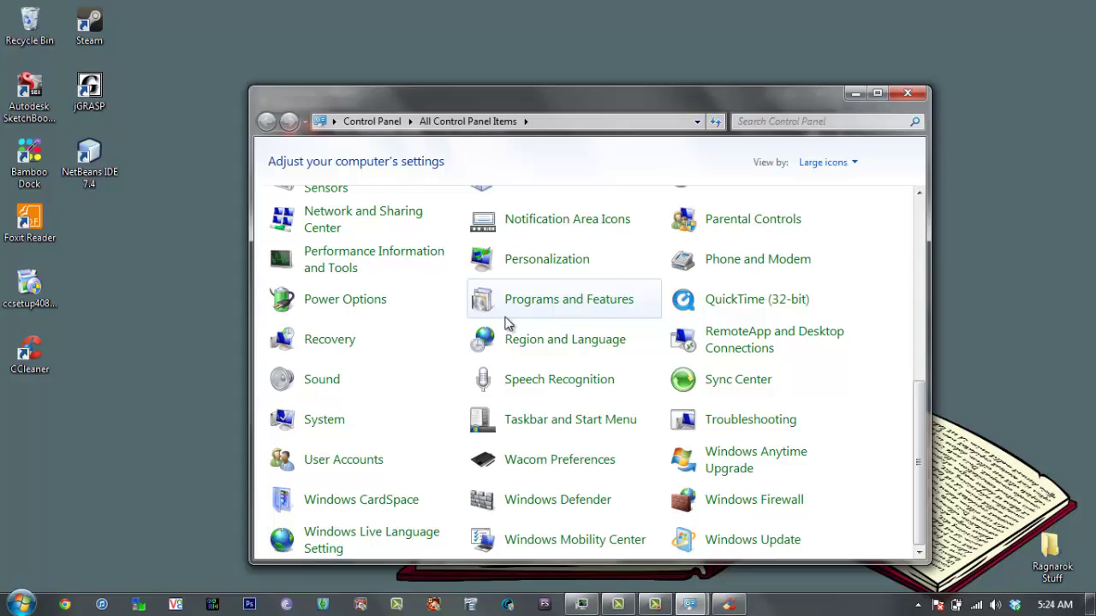
left_click(623, 310)
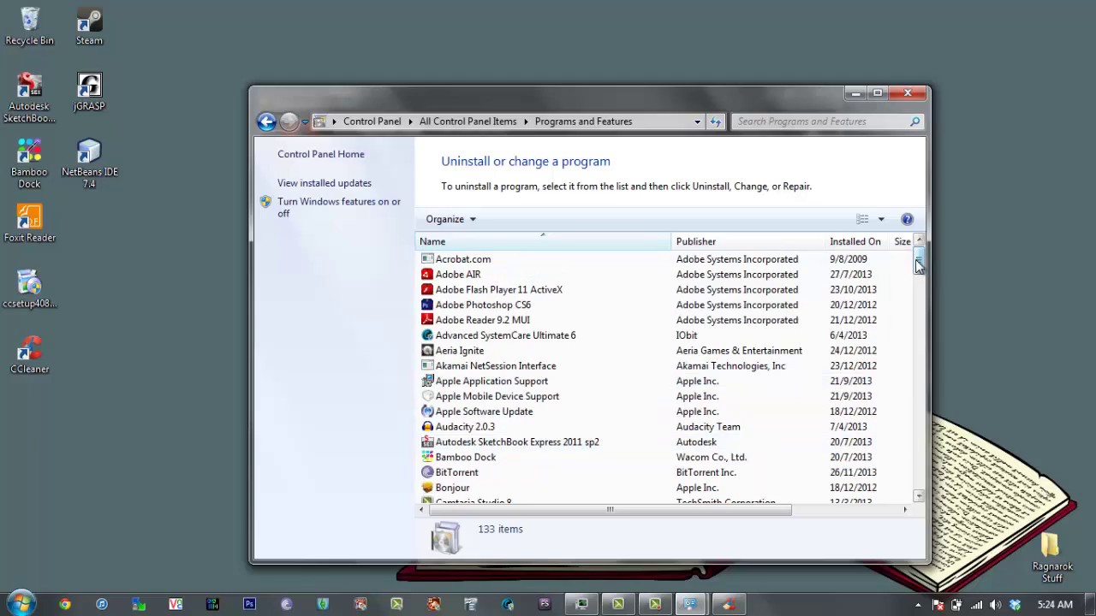
scroll(919, 419, "down", 20)
scroll(919, 419, "down", 20)
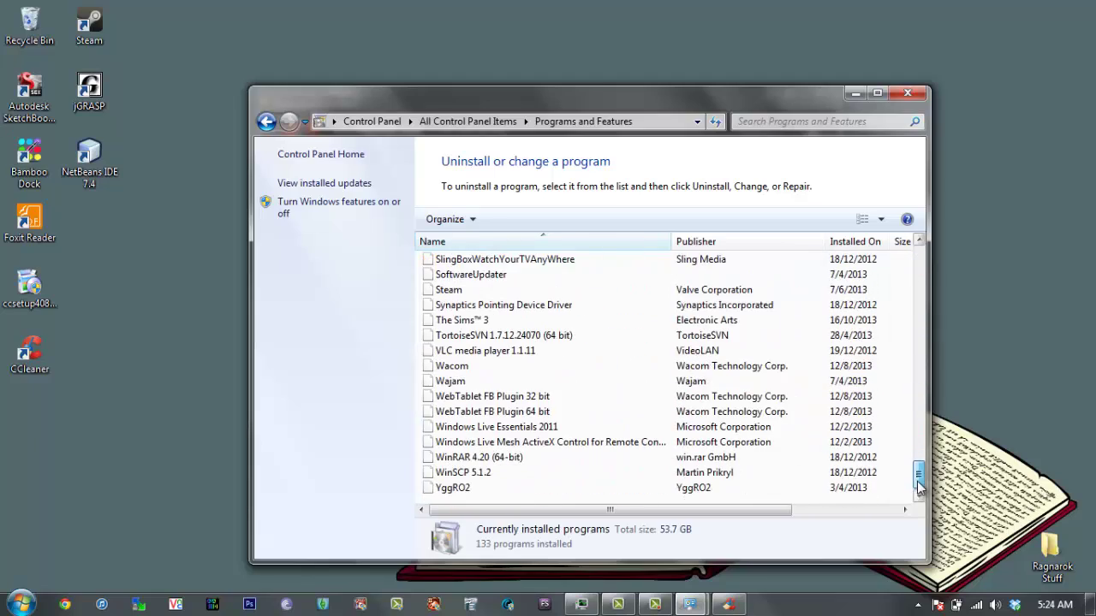
scroll(917, 394, "up", 20)
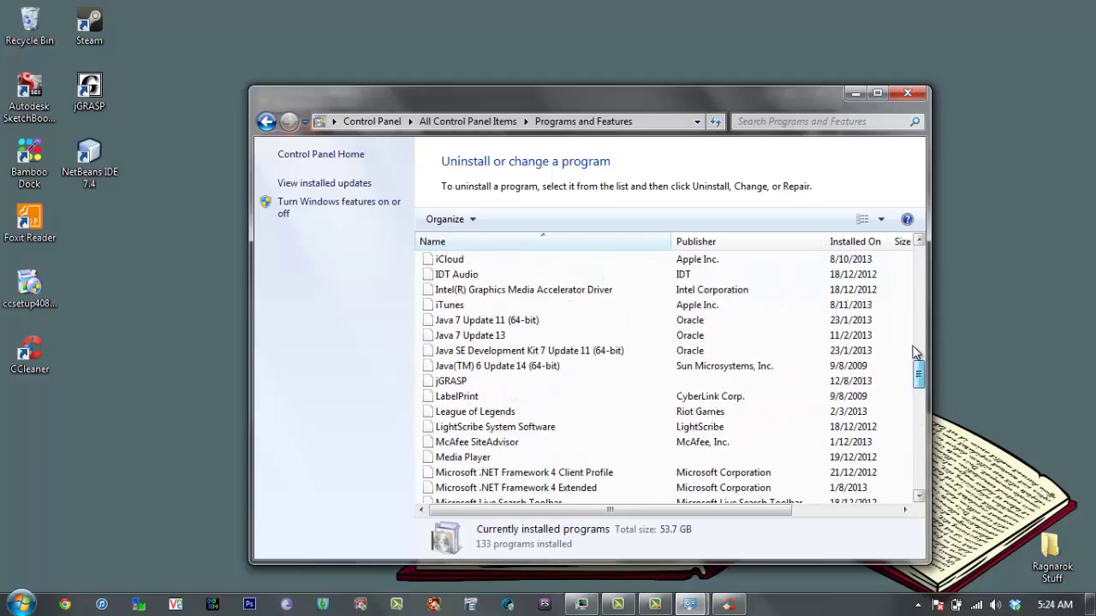
left_click(855, 92)
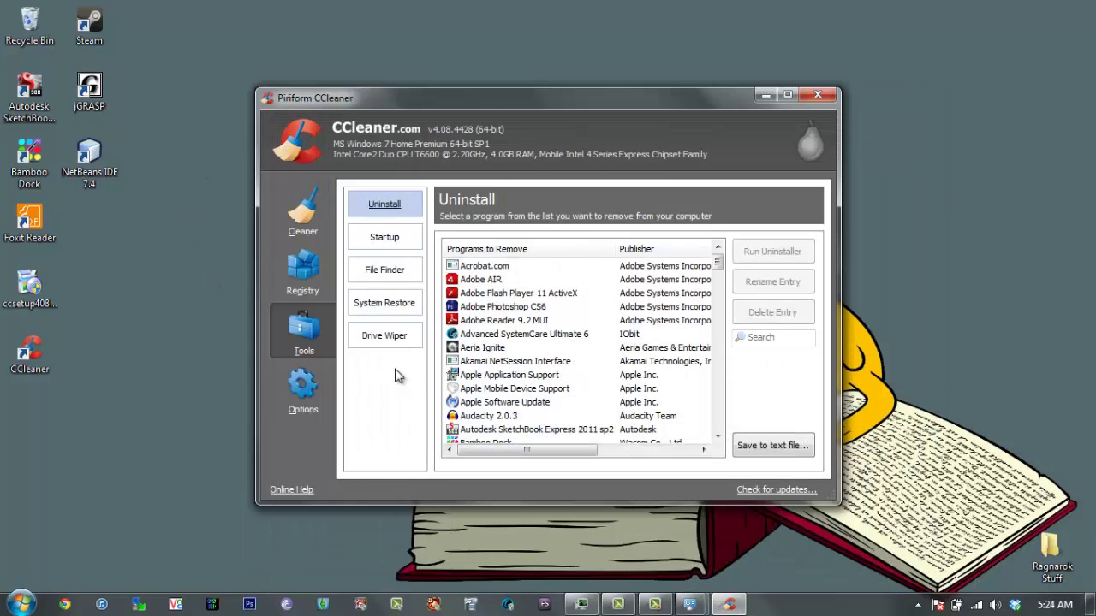
Look over CCleaner's options and cleaner page, and close the program.
left_click(287, 400)
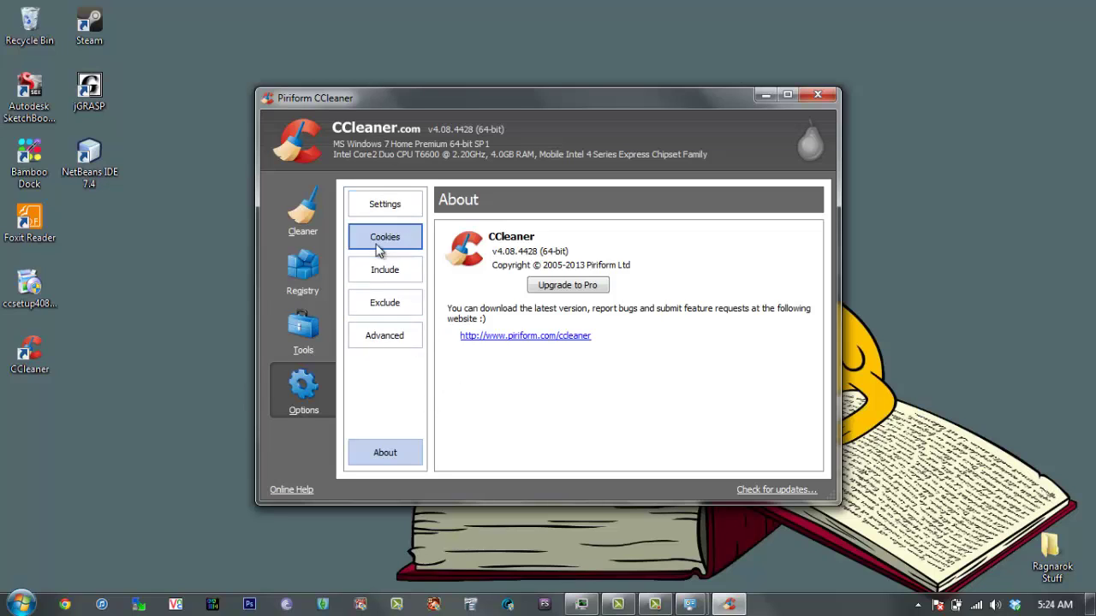
left_click(301, 218)
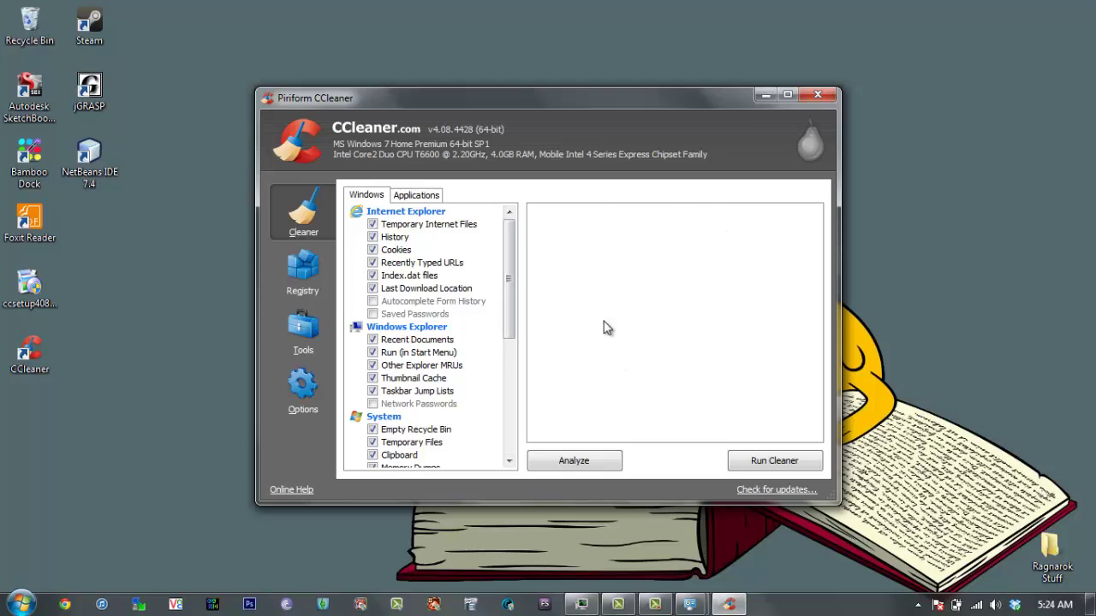
left_click(818, 97)
left_click(826, 100)
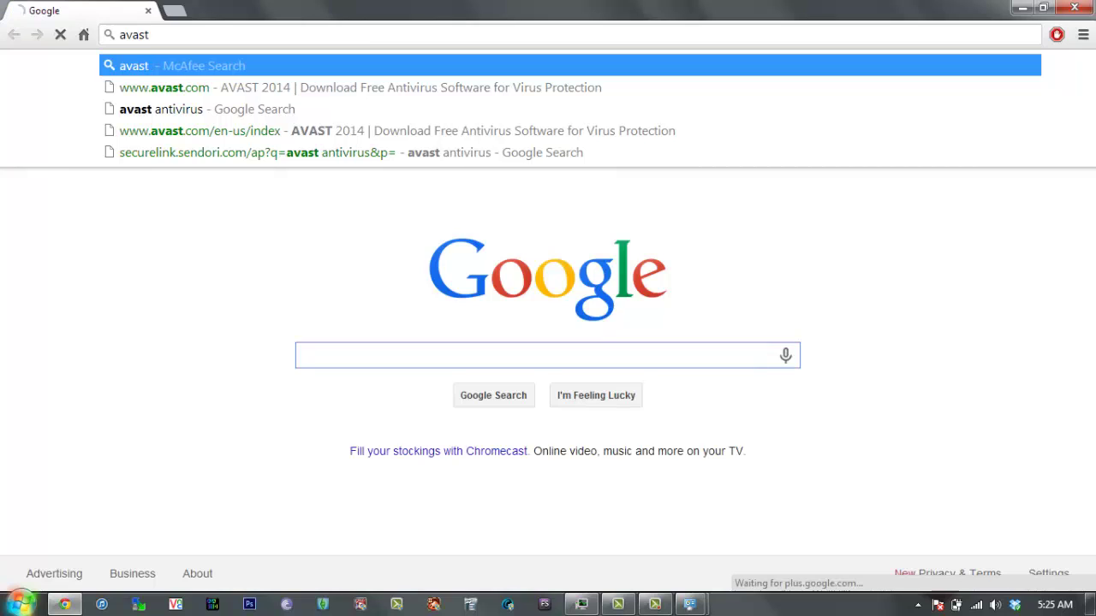
Search the web for "avast antivirus" in Chrome and open the official avast.com site.
type("ivirus")
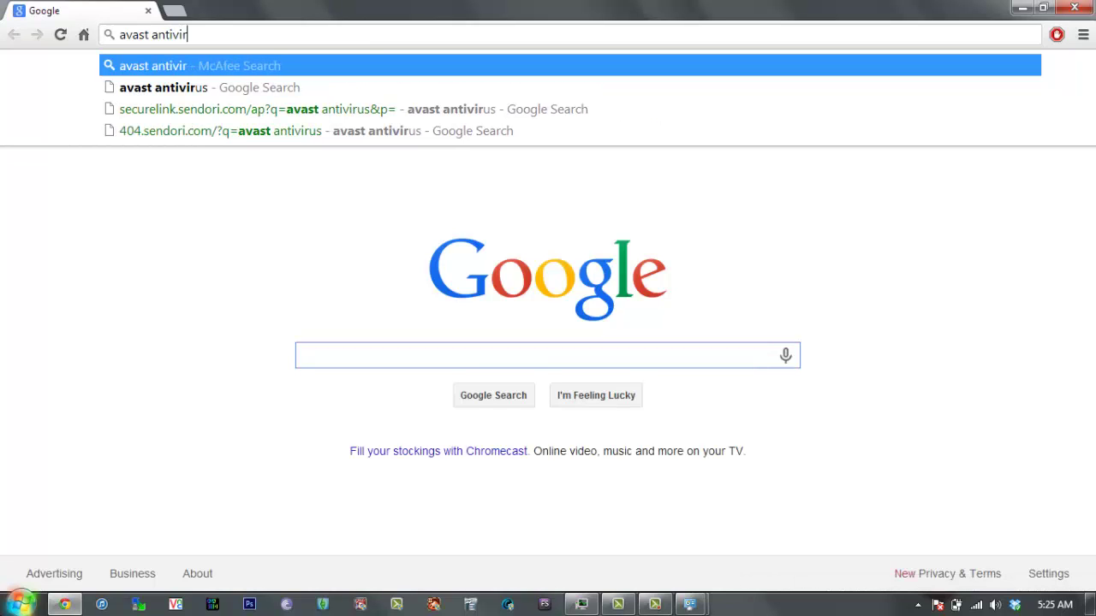
key("Return")
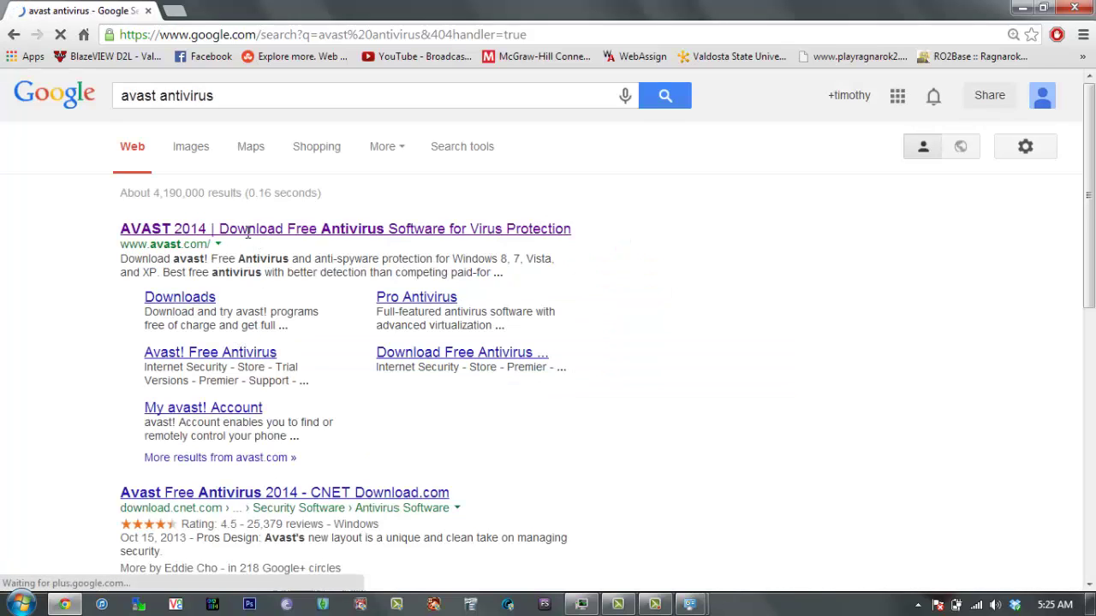
left_click(255, 231)
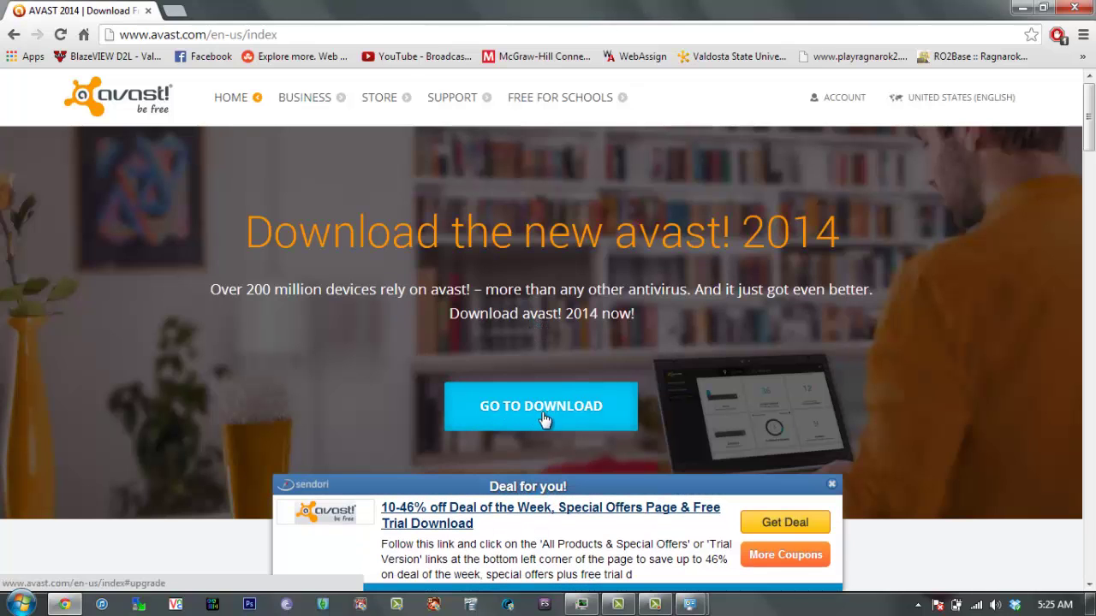
Download avast! Free Antivirus through the CNET page, declining the Pro Antivirus offer, and minimize the browser.
left_click(543, 418)
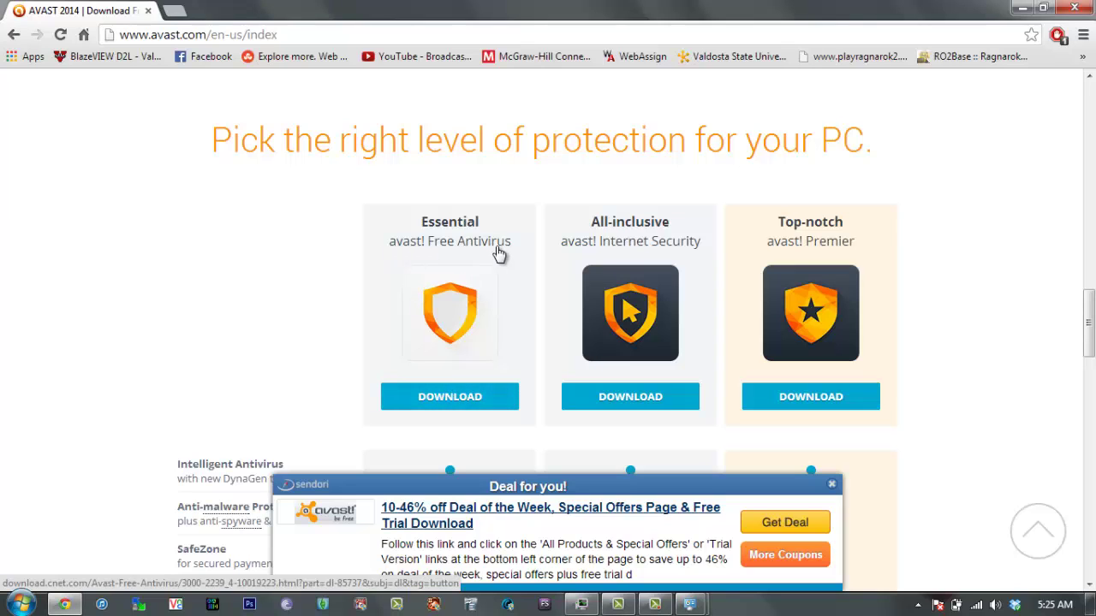
left_click(458, 398)
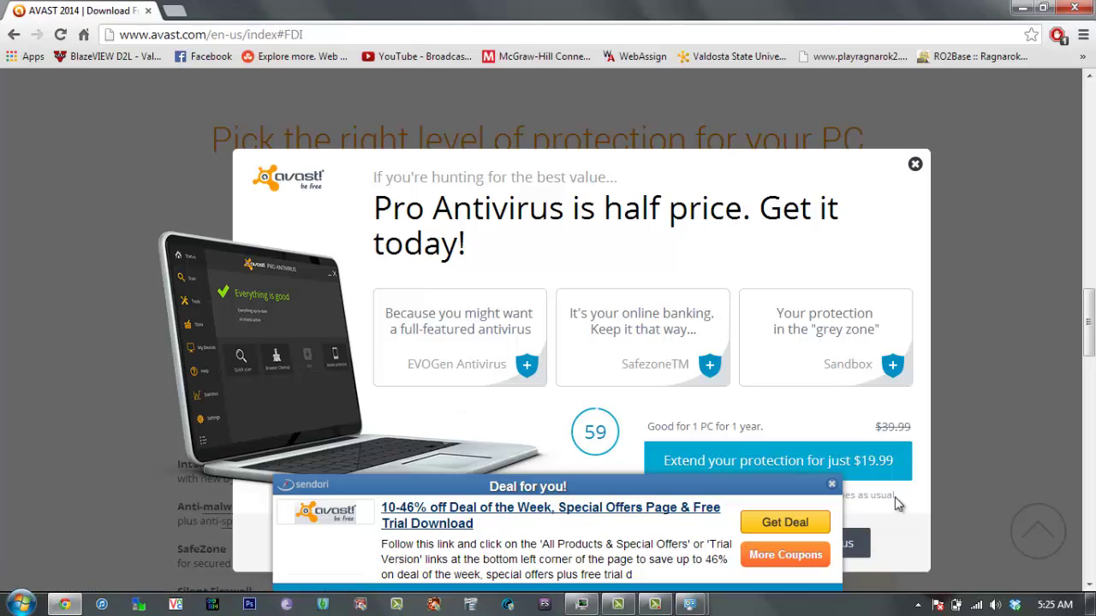
left_click(833, 487)
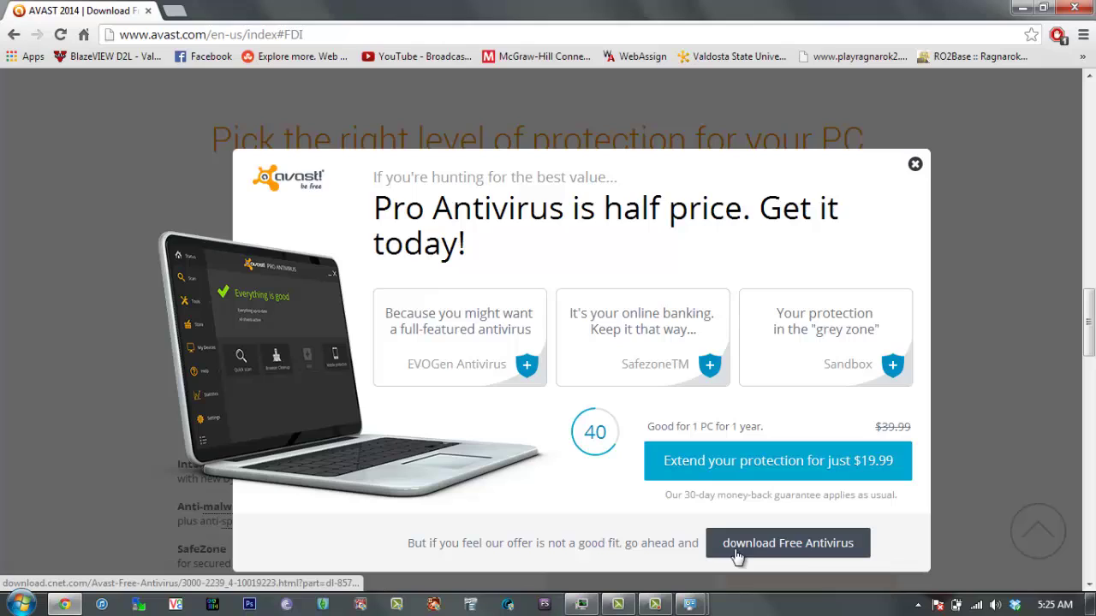
left_click(792, 556)
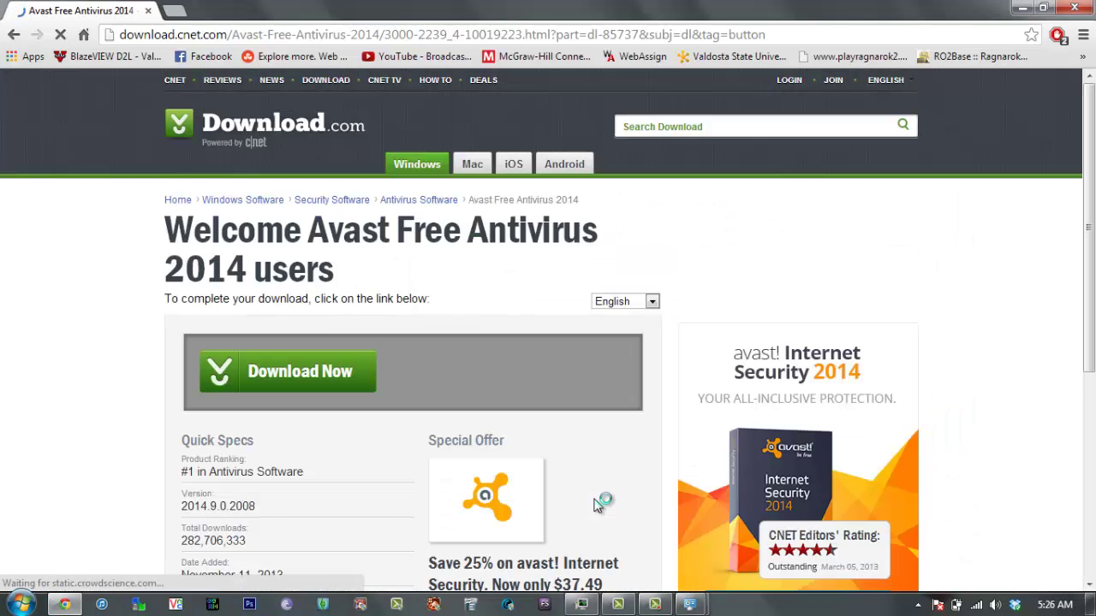
left_click(279, 383)
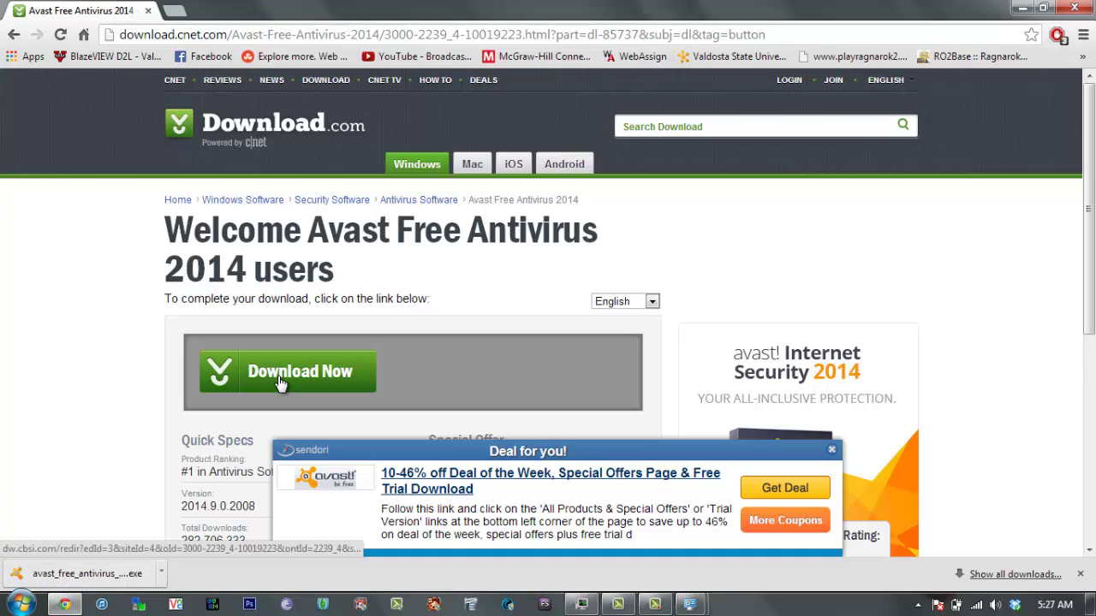
left_click(1023, 8)
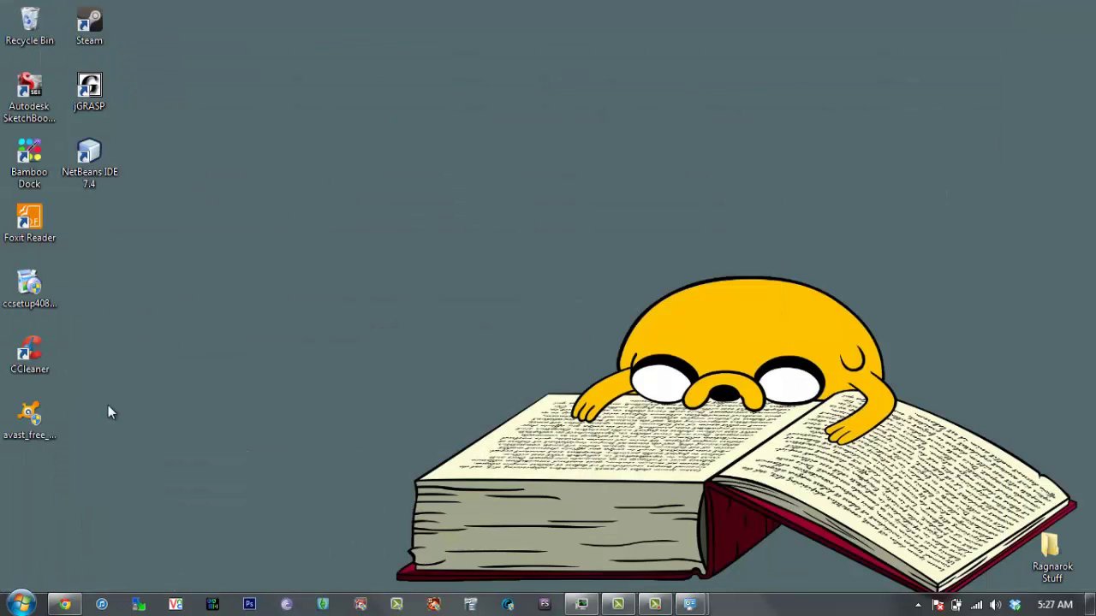
Run avast_free_antivirus_setup.exe from the desktop and complete the regular installation.
left_click(19, 425)
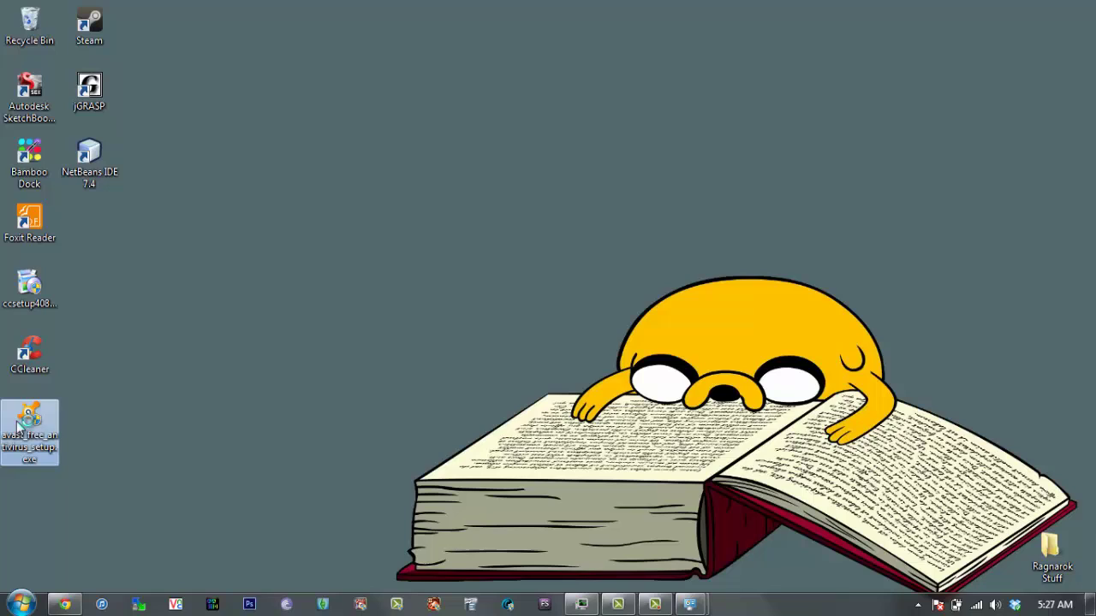
left_click(126, 393)
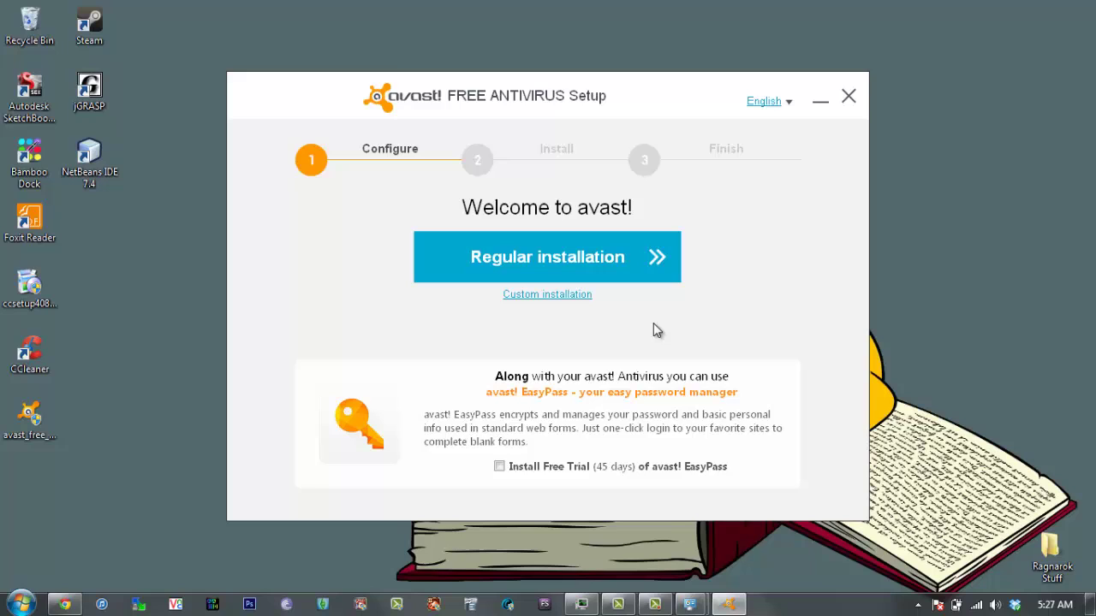
left_click(571, 263)
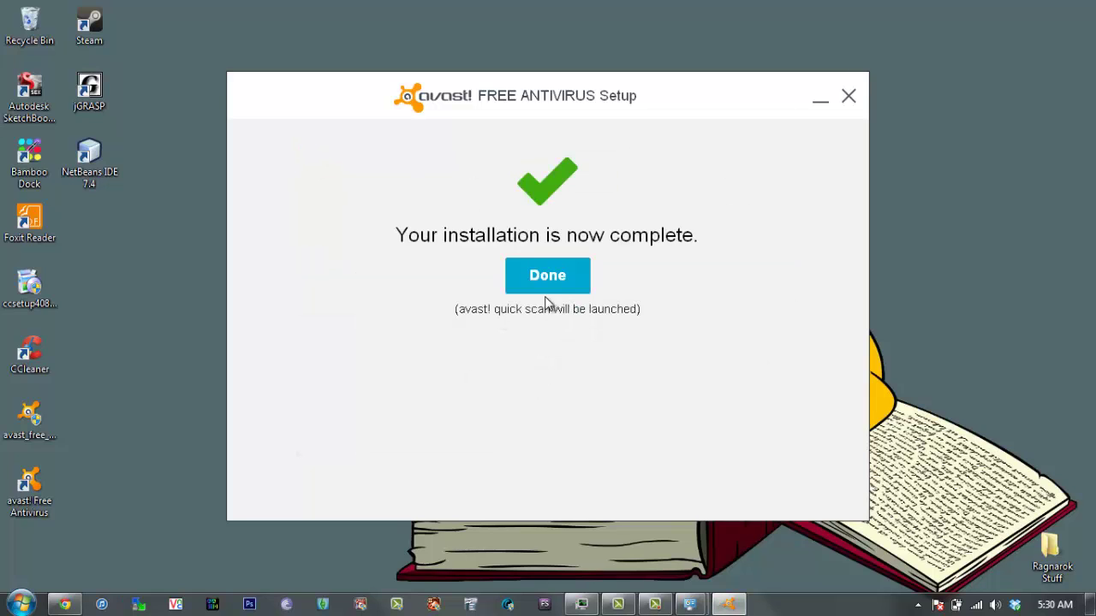
left_click(557, 278)
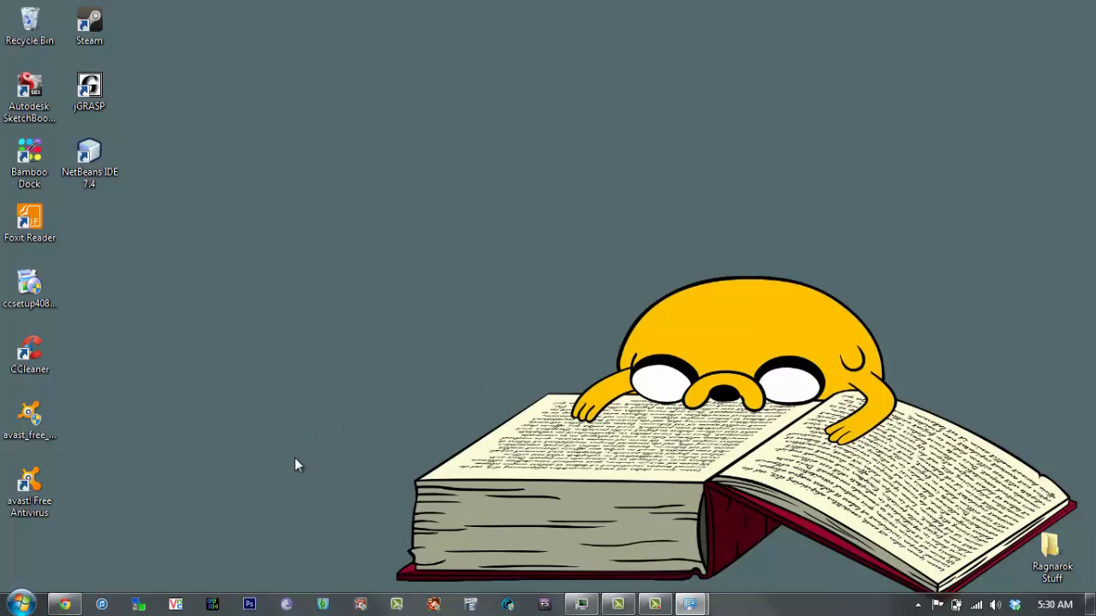
Open avast! Free Antivirus from the desktop, and dismiss the web page that loads with it and the browser window.
left_click(34, 485)
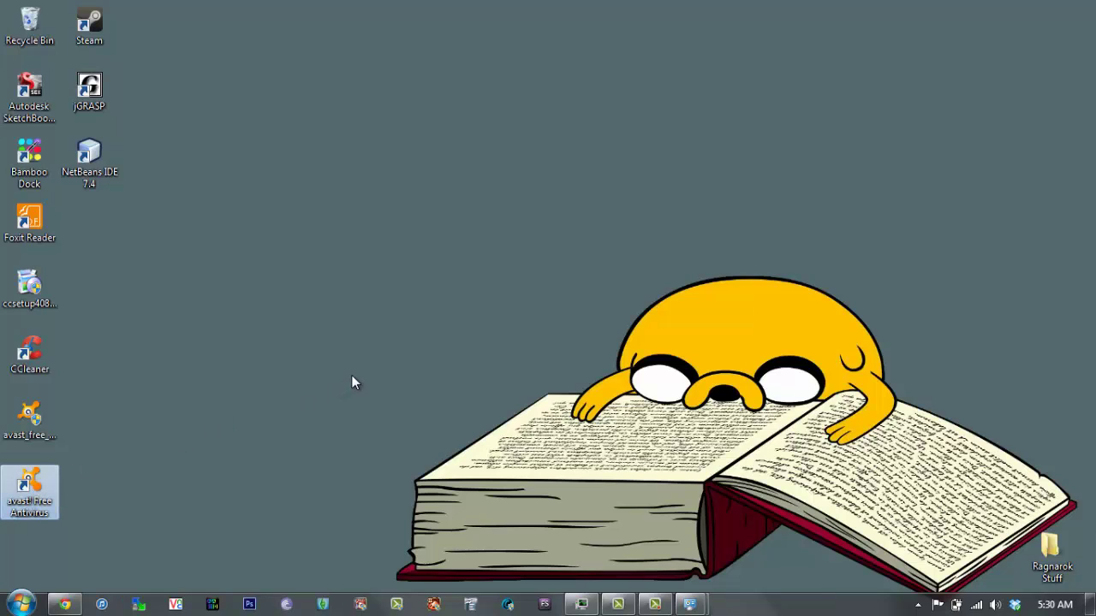
double_click(38, 493)
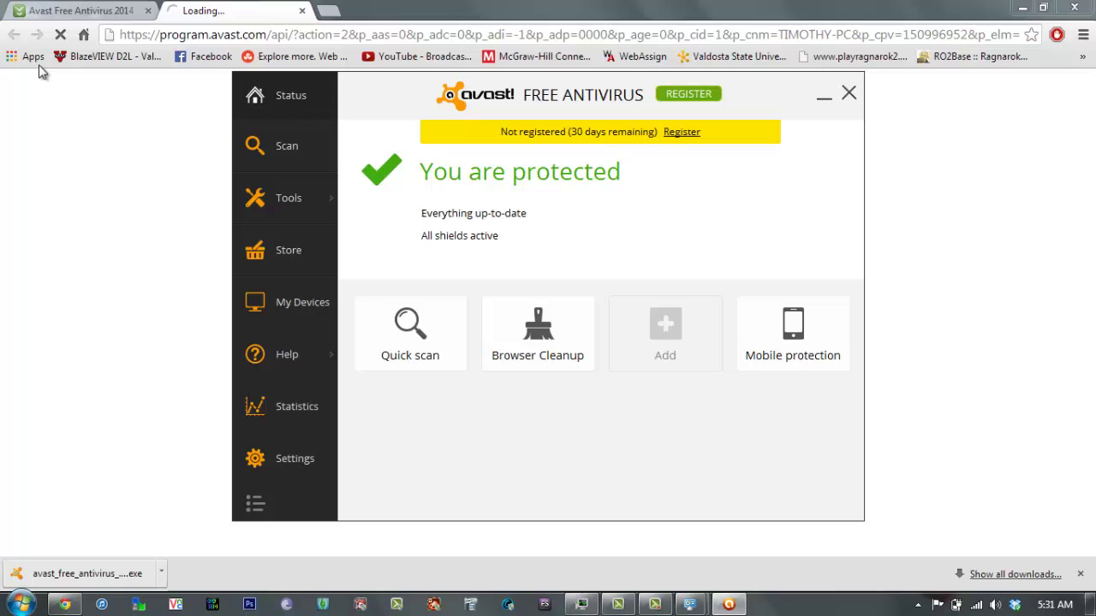
left_click(301, 10)
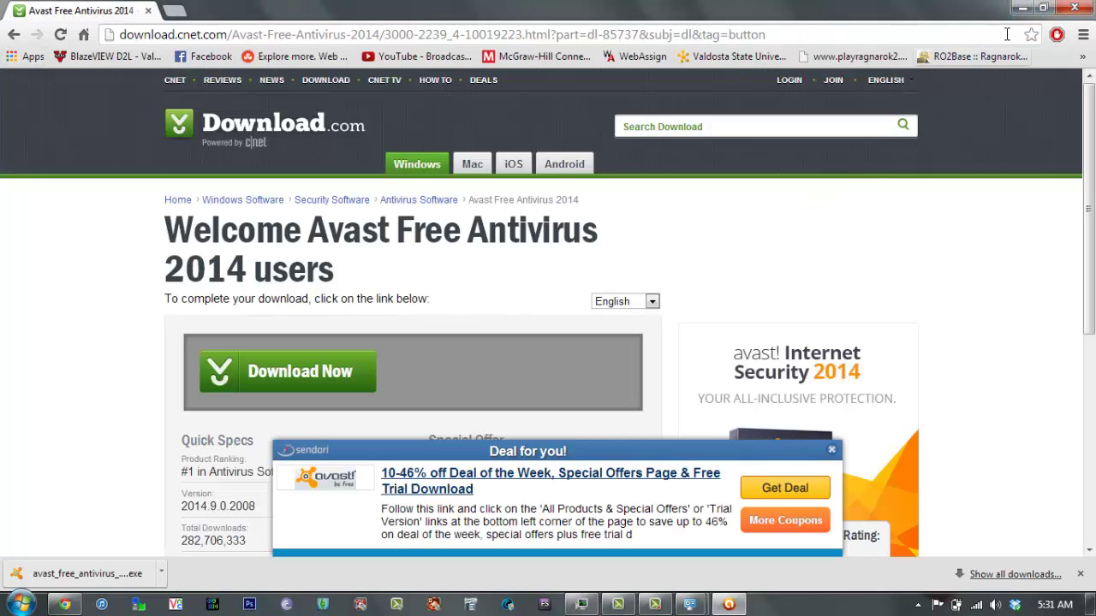
left_click(1019, 10)
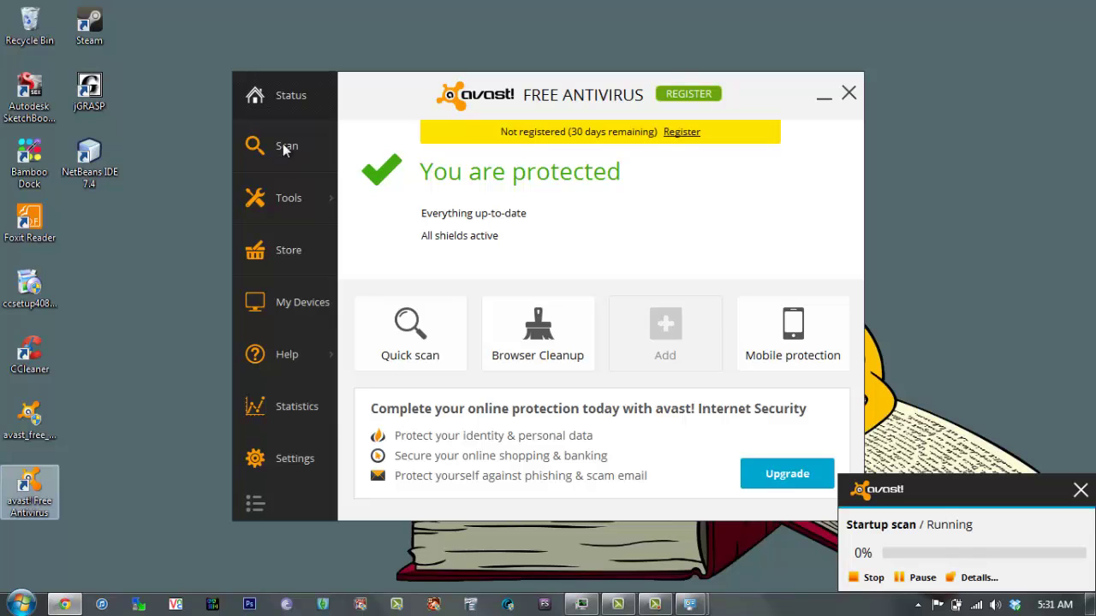
Open the registration form for the Free Antivirus edition of avast!
left_click(313, 150)
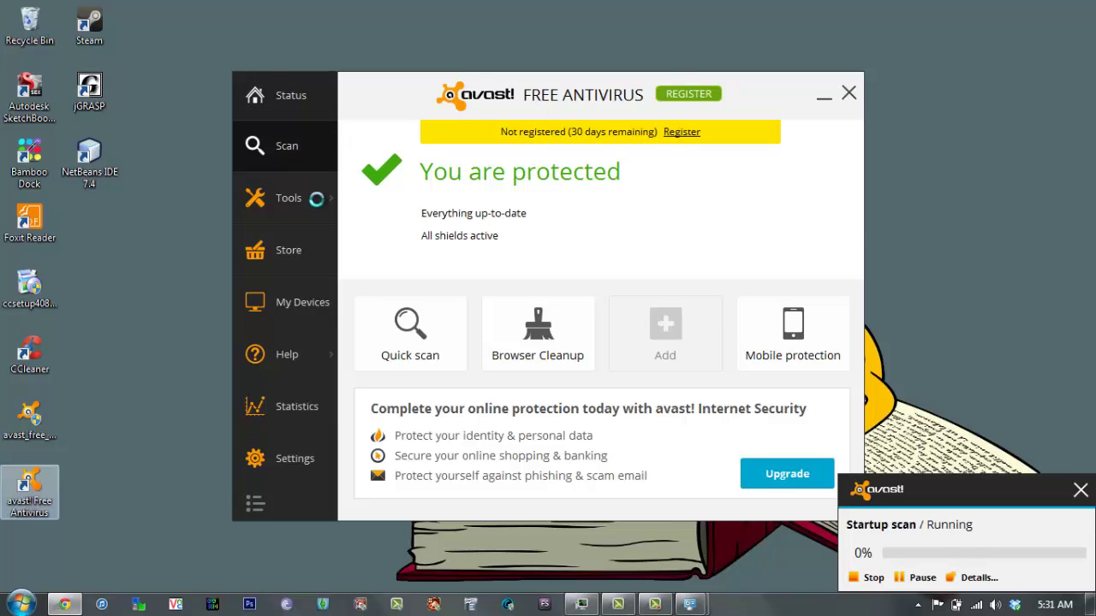
left_click(290, 96)
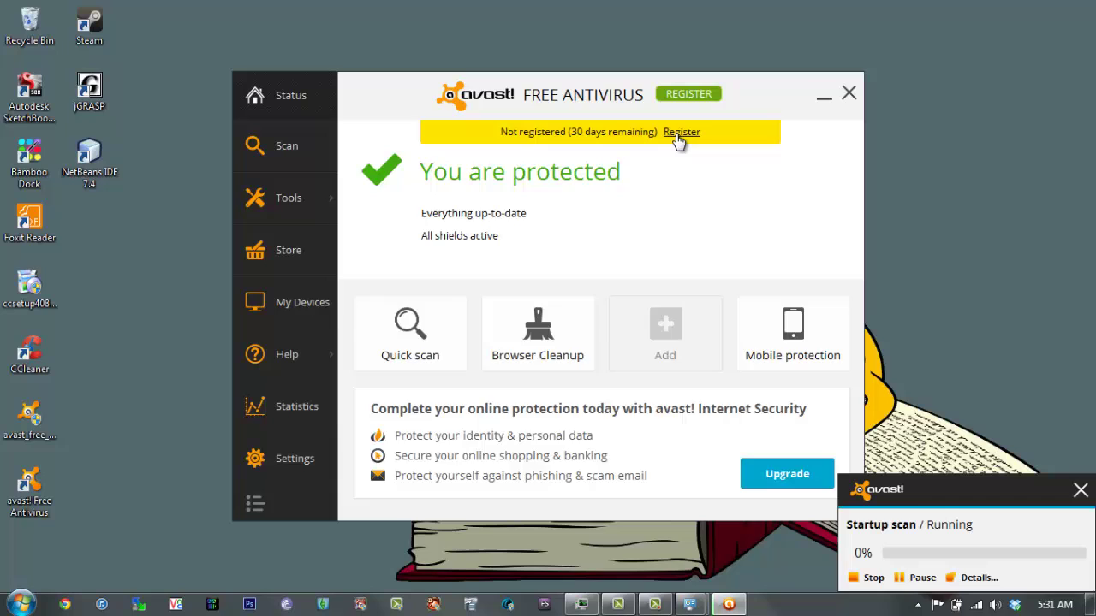
left_click(681, 134)
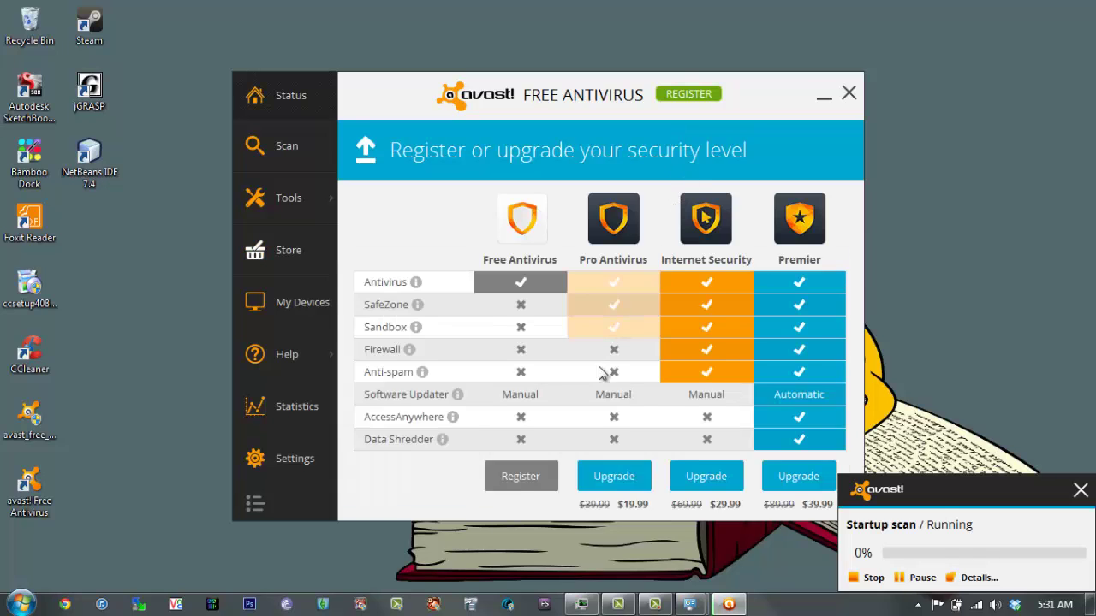
left_click(516, 484)
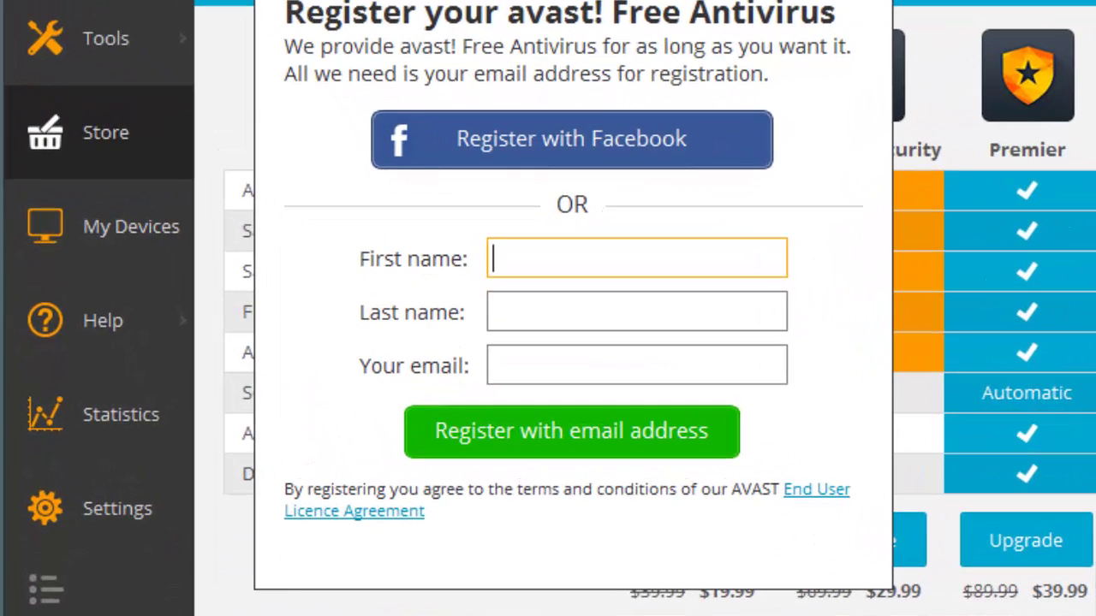
type("tim")
key("Tab")
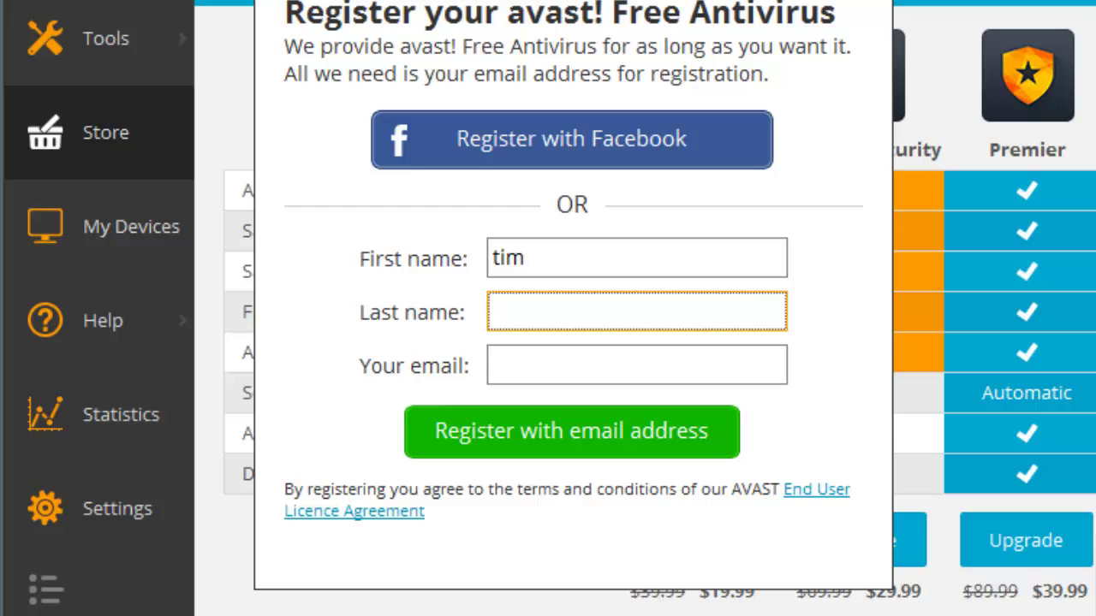
type("sdhlgejrwsjkgnxbldf")
key("Tab")
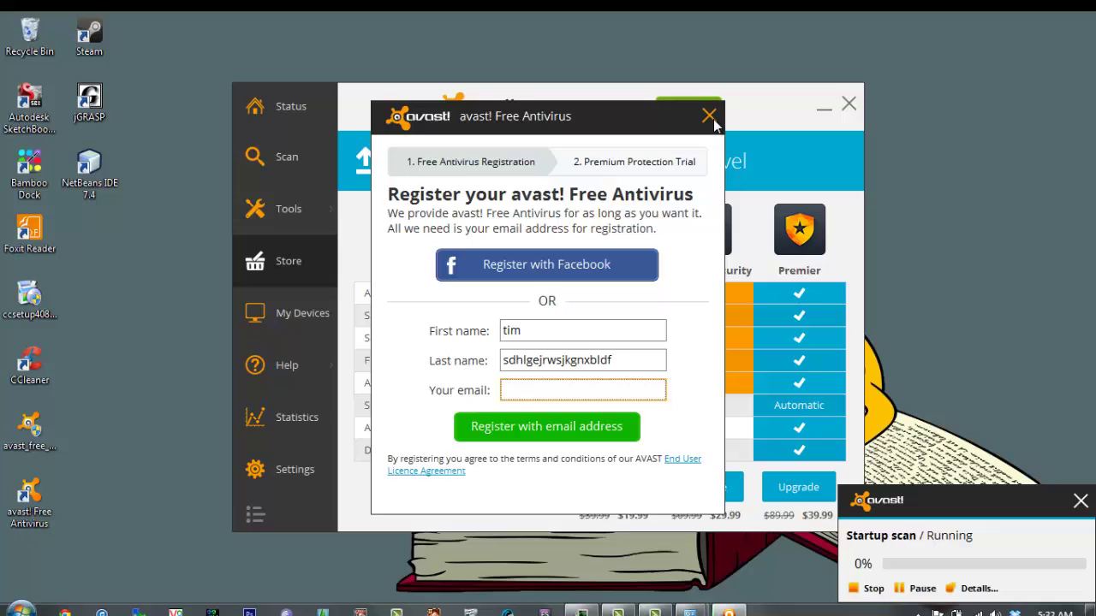
left_click(709, 117)
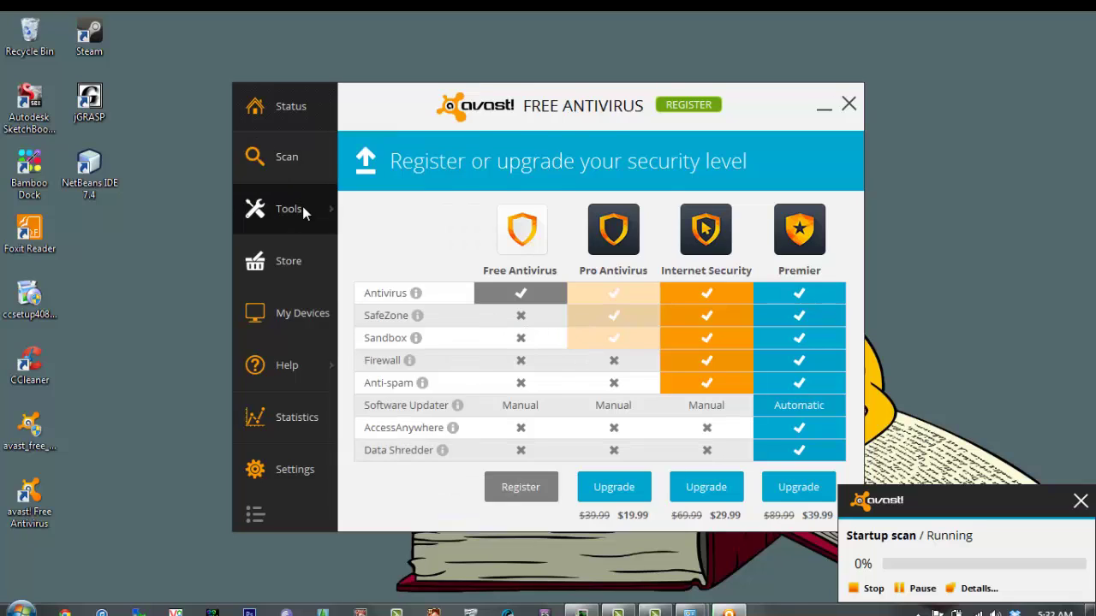
Open the antivirus Scan page, and pause and stop the running startup scan.
left_click(306, 208)
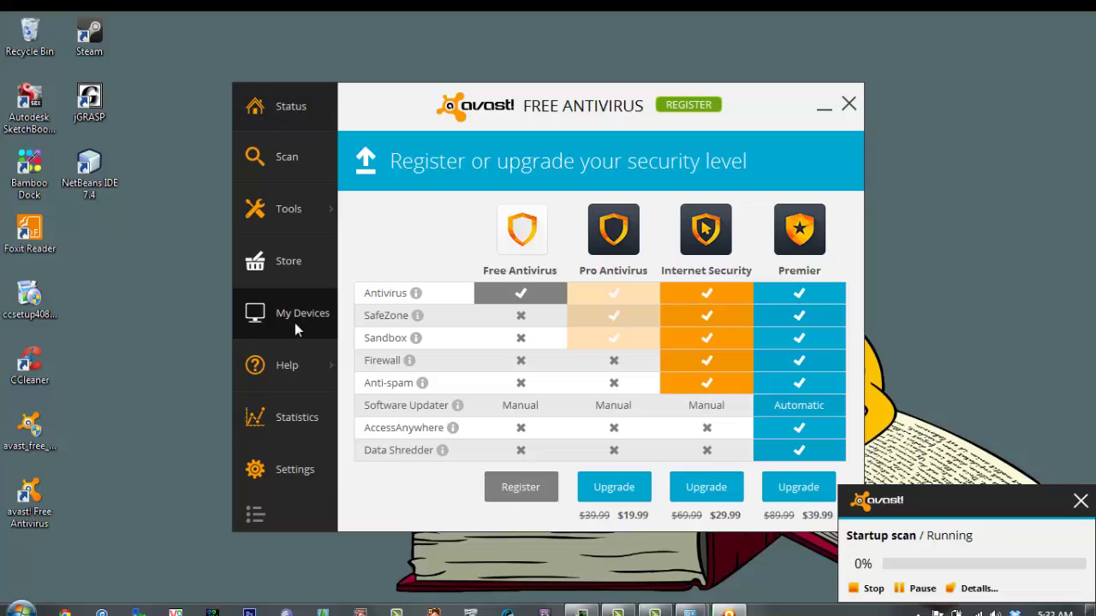
left_click(295, 323)
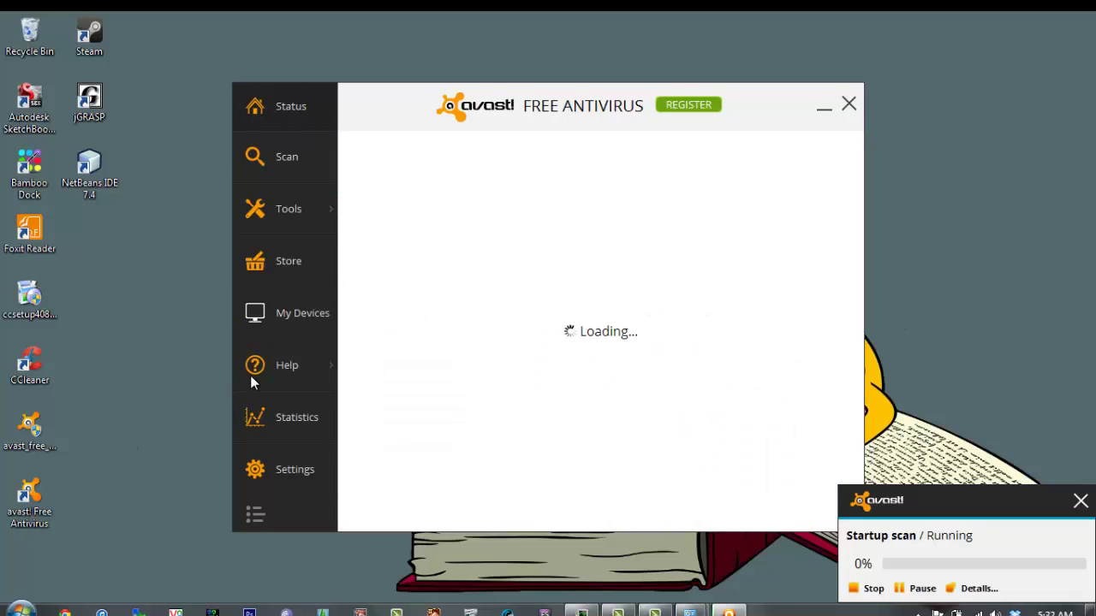
mouse_move(288, 210)
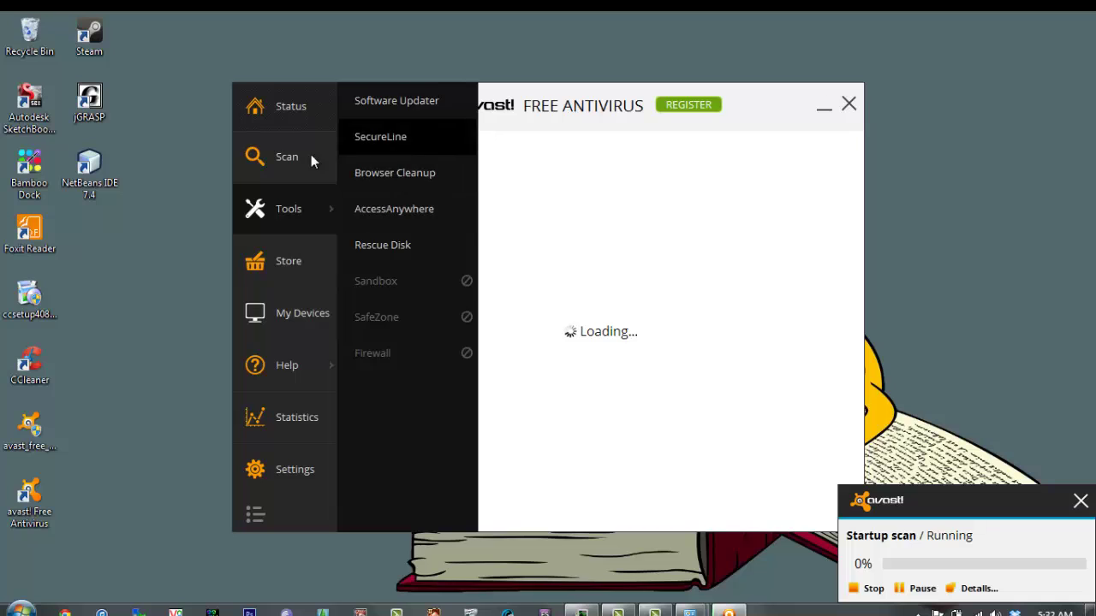
left_click(277, 157)
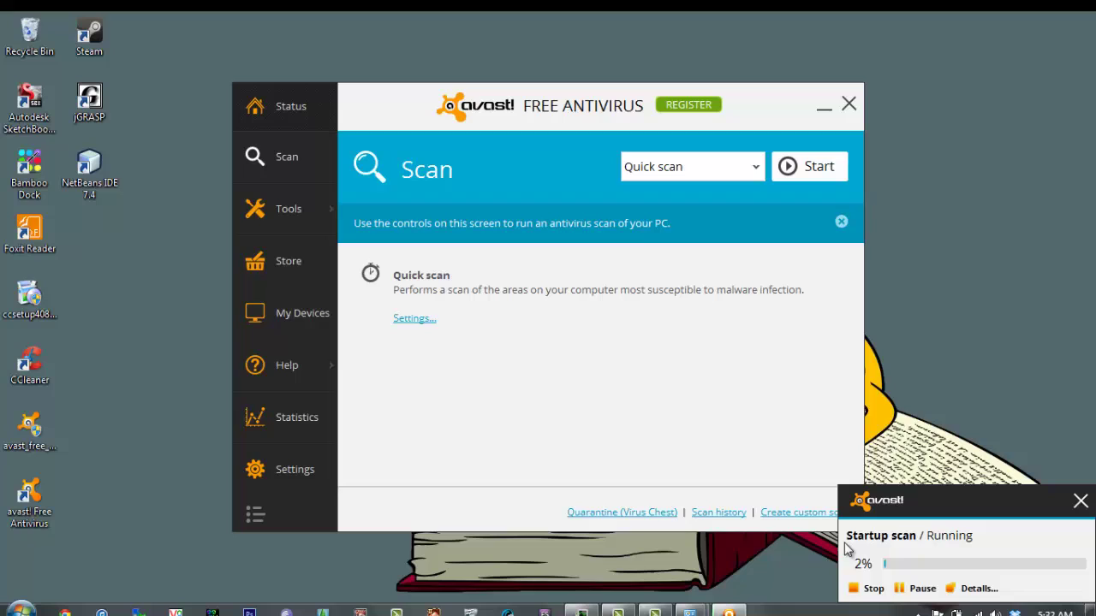
left_click(905, 592)
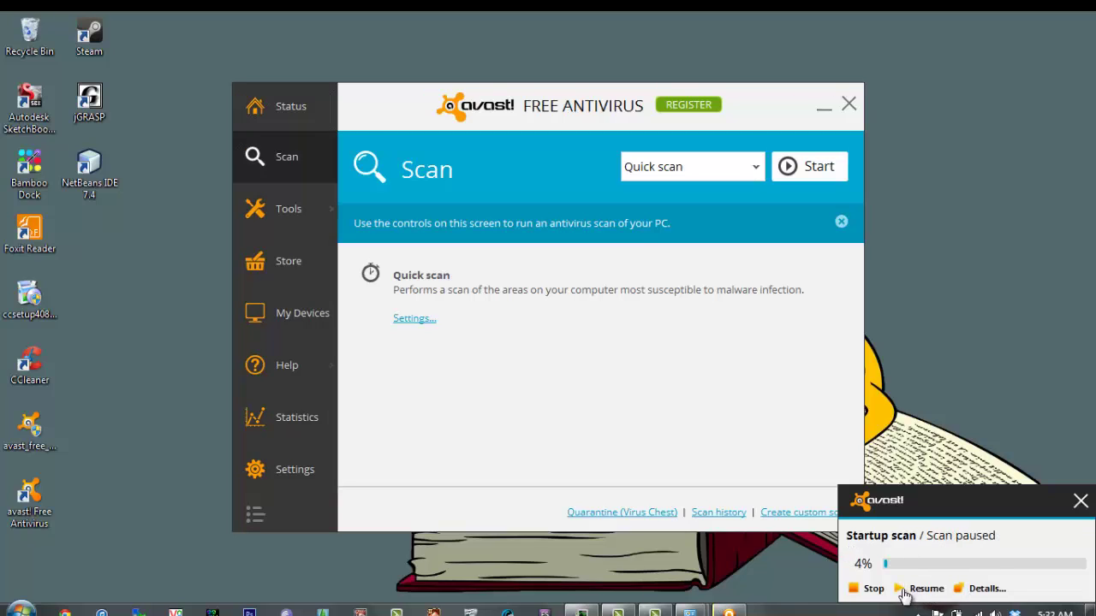
left_click(859, 590)
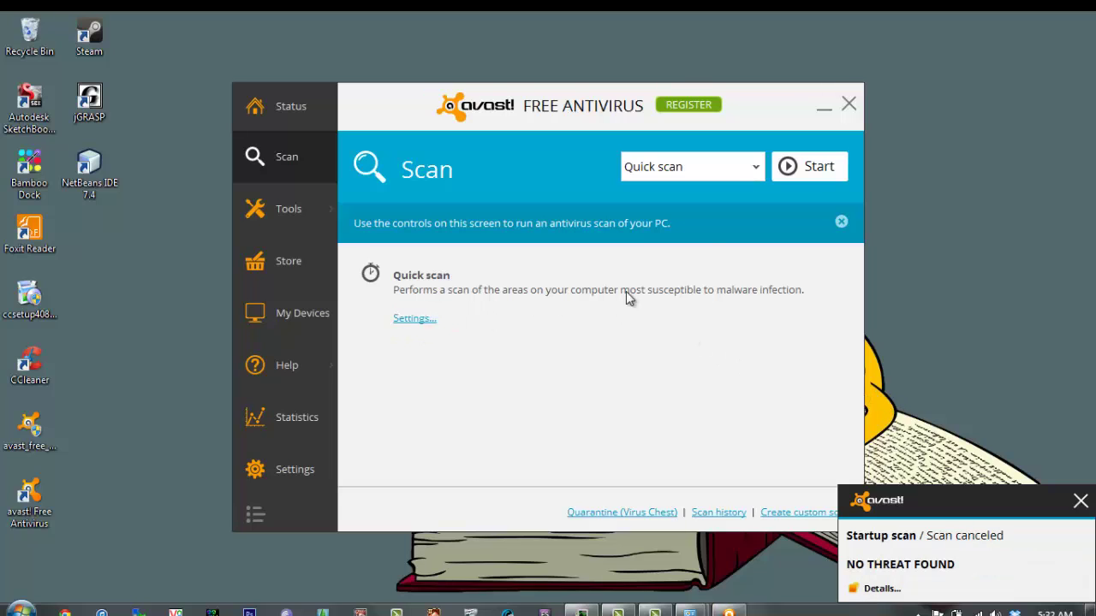
Examine the available scan types and the Browser Cleanup and SecureLine tools.
left_click(753, 166)
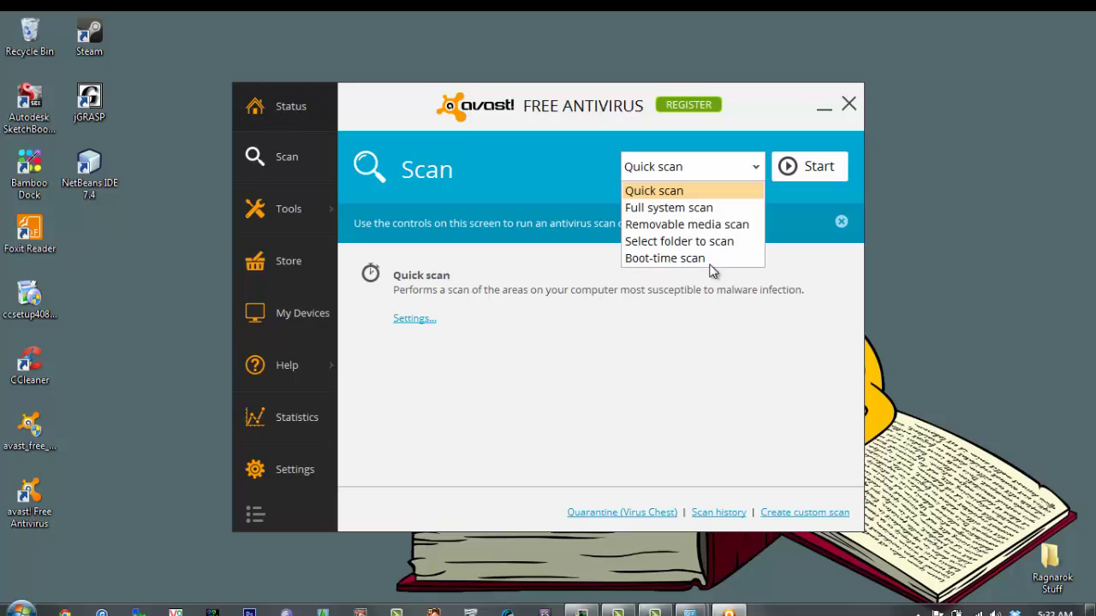
left_click(673, 364)
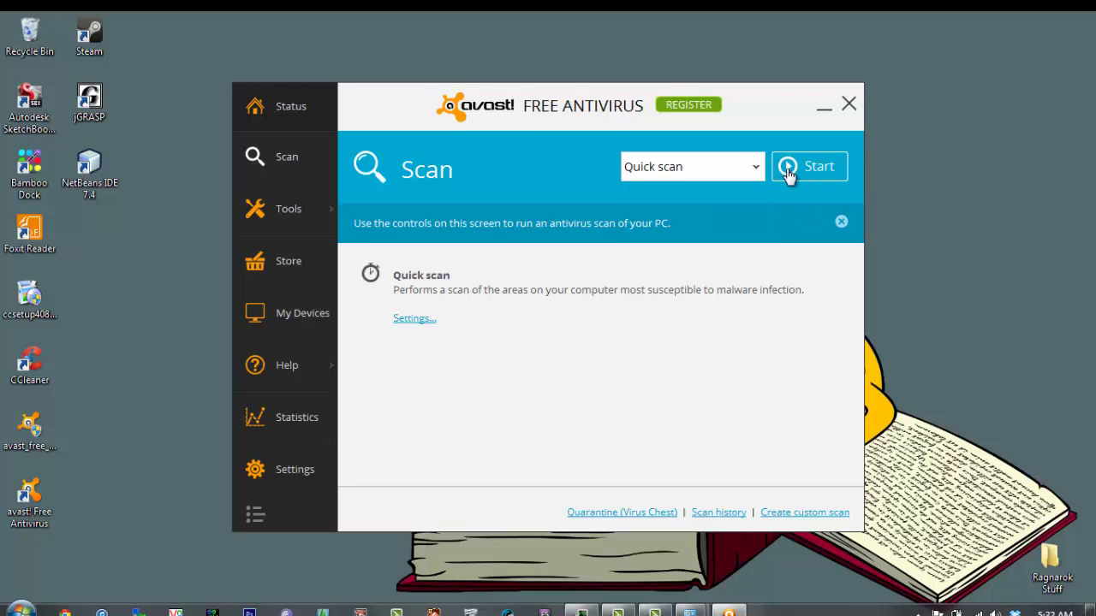
left_click(284, 216)
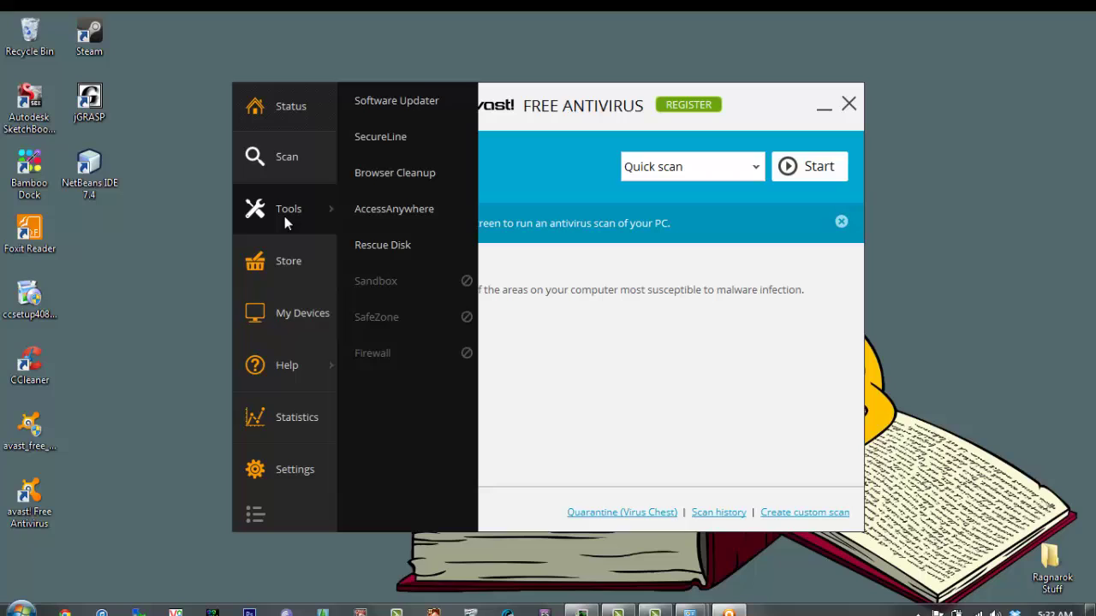
left_click(395, 176)
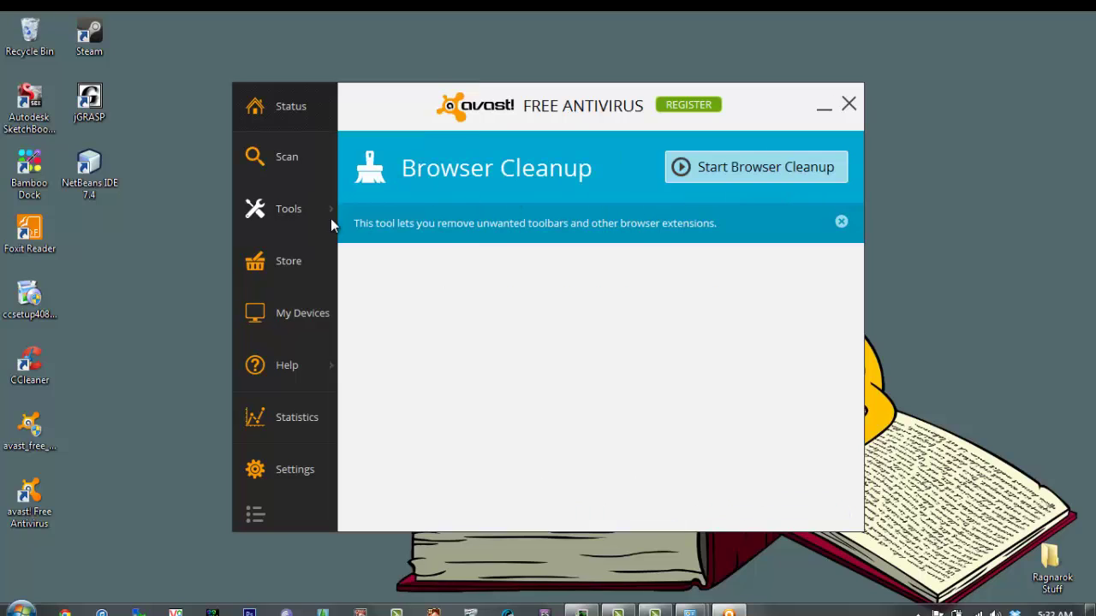
left_click(284, 207)
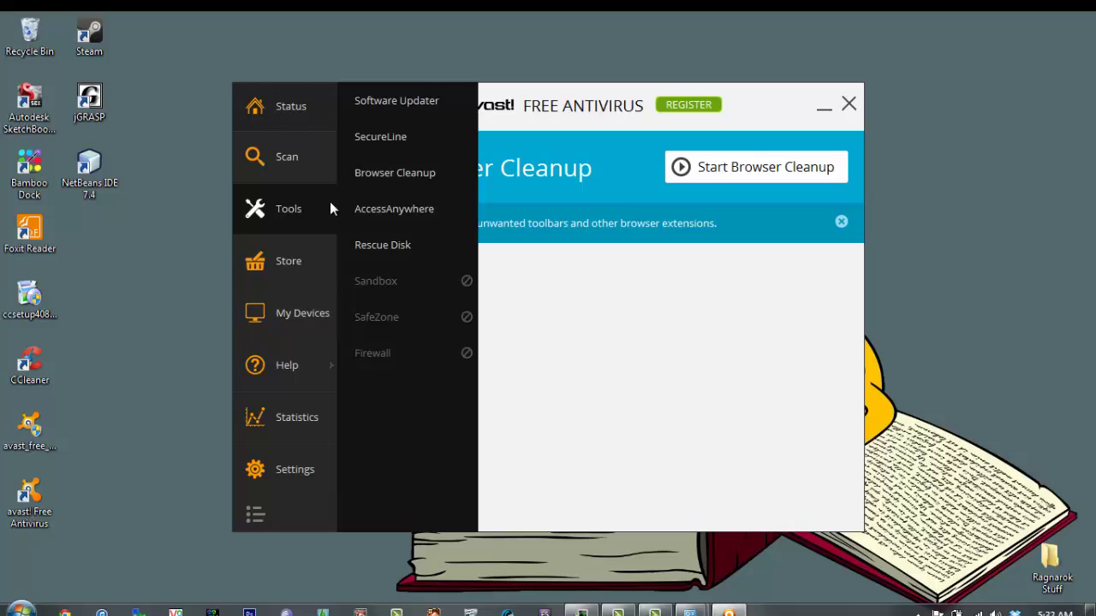
left_click(405, 142)
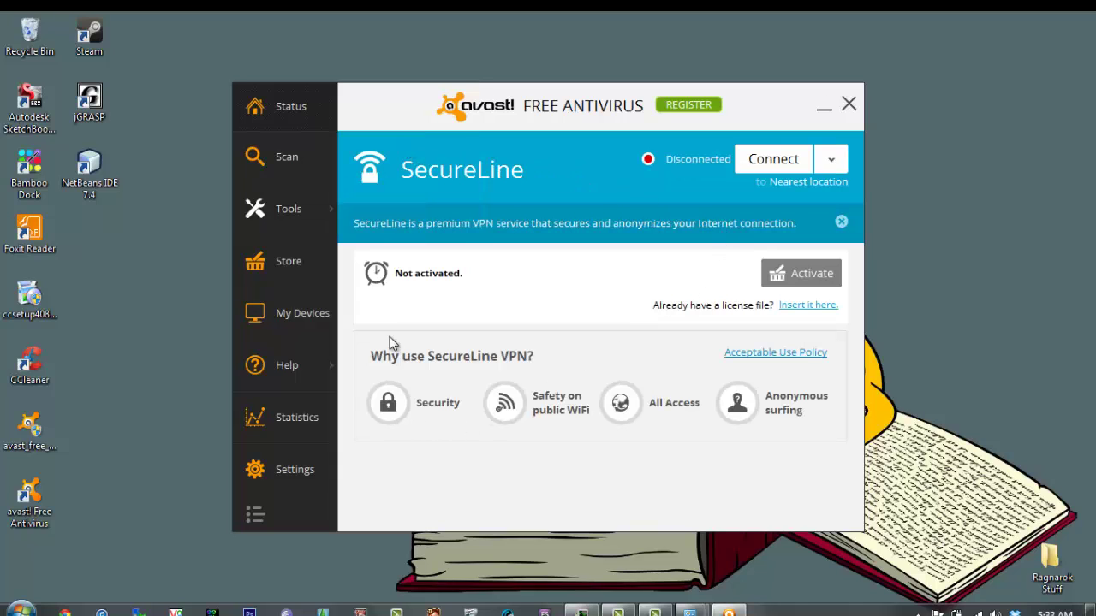
Look at the My Devices page and the avast! statistics, and close avast! Free Antivirus.
left_click(298, 318)
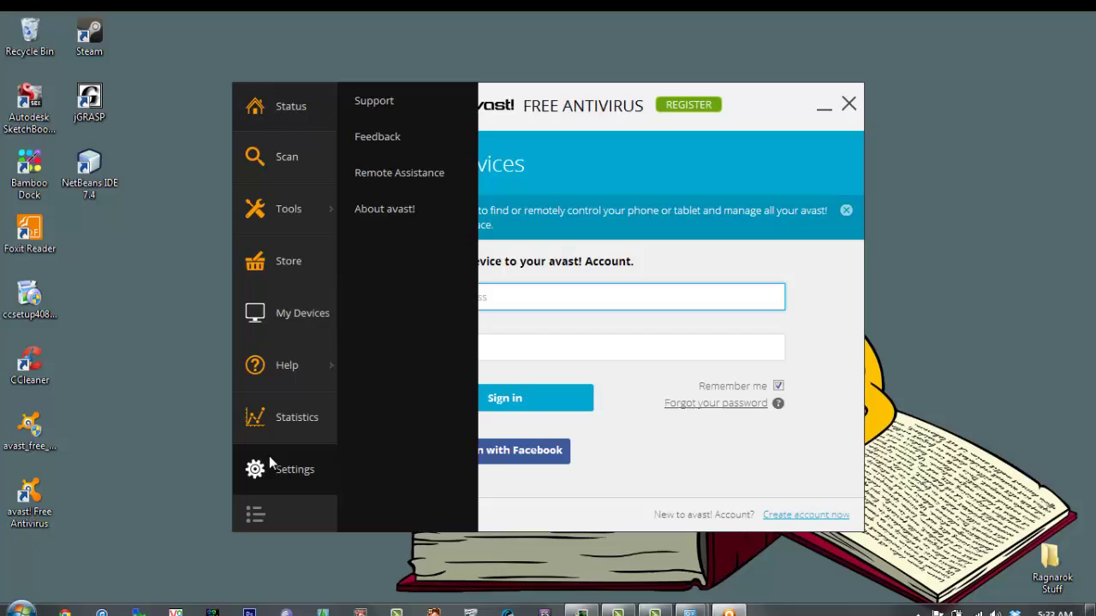
left_click(292, 420)
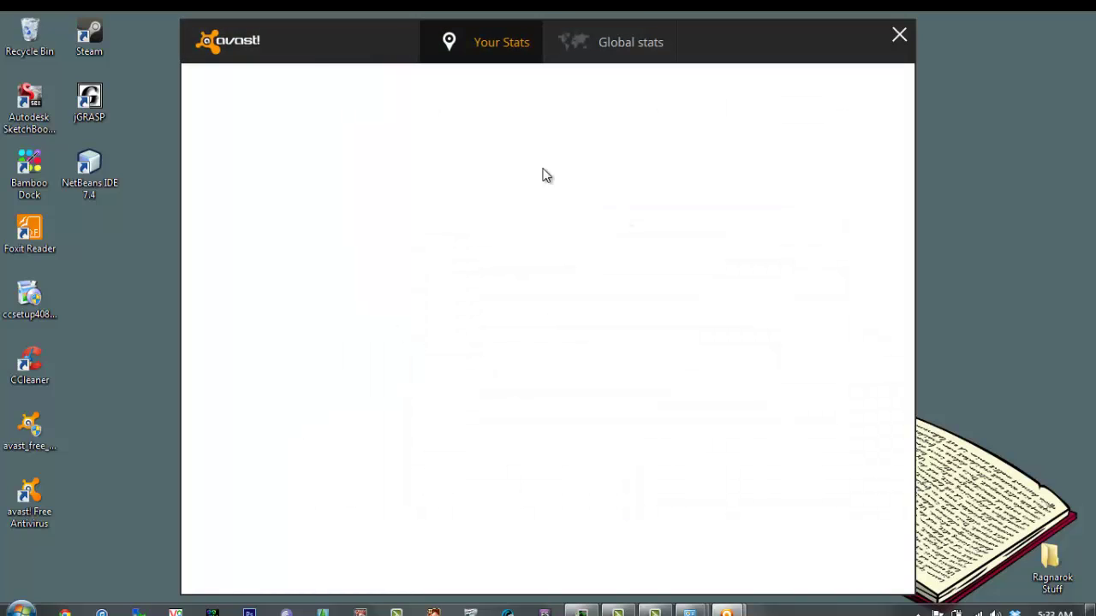
left_click(898, 37)
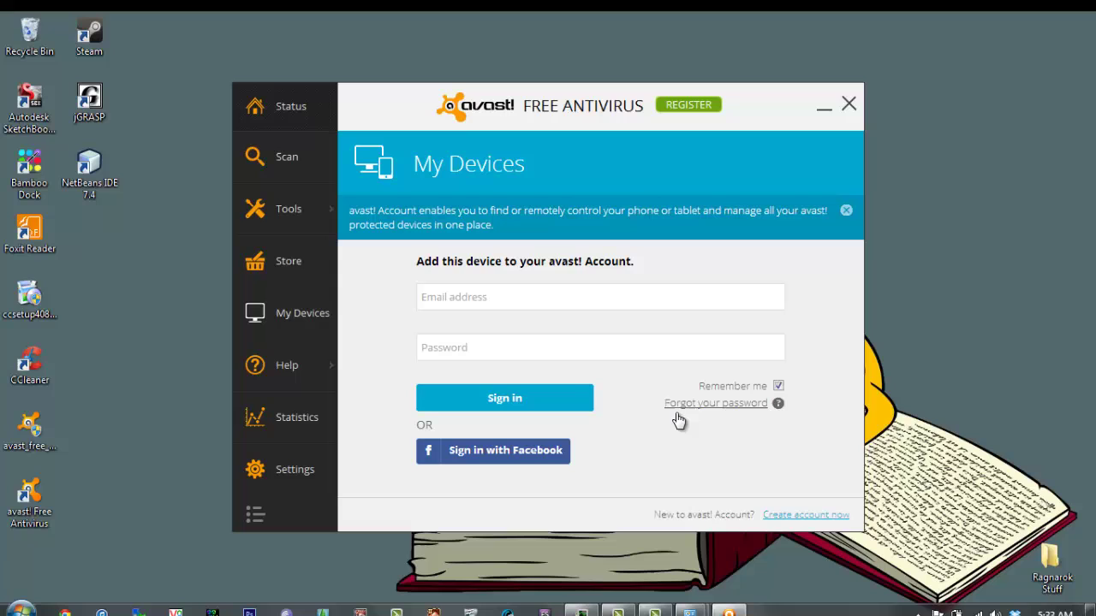
left_click(848, 104)
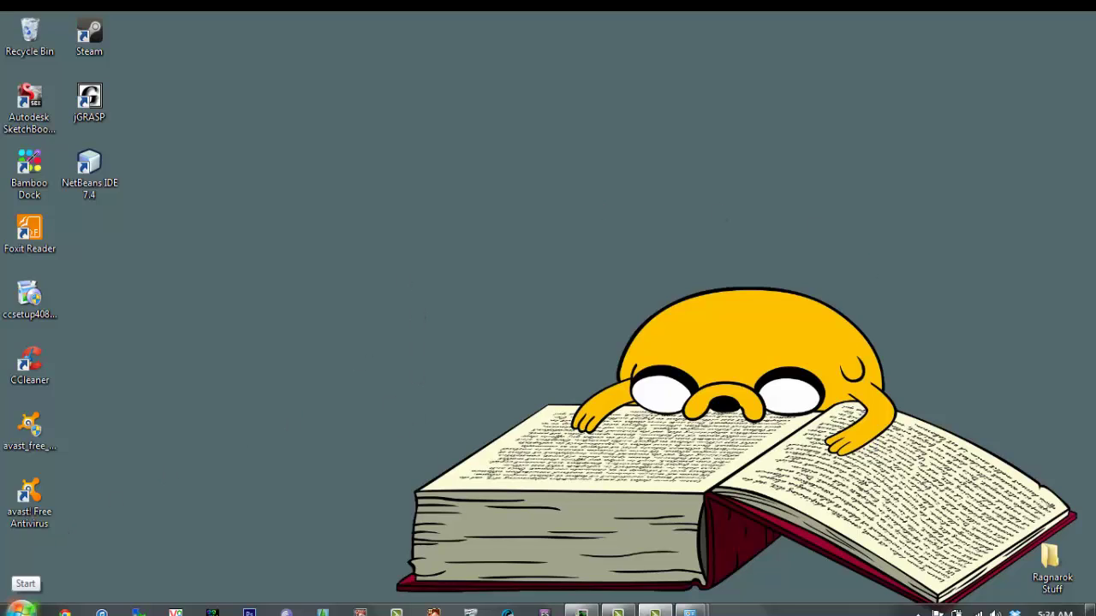
Open the Performance Options from the computer's advanced system settings.
left_click(22, 610)
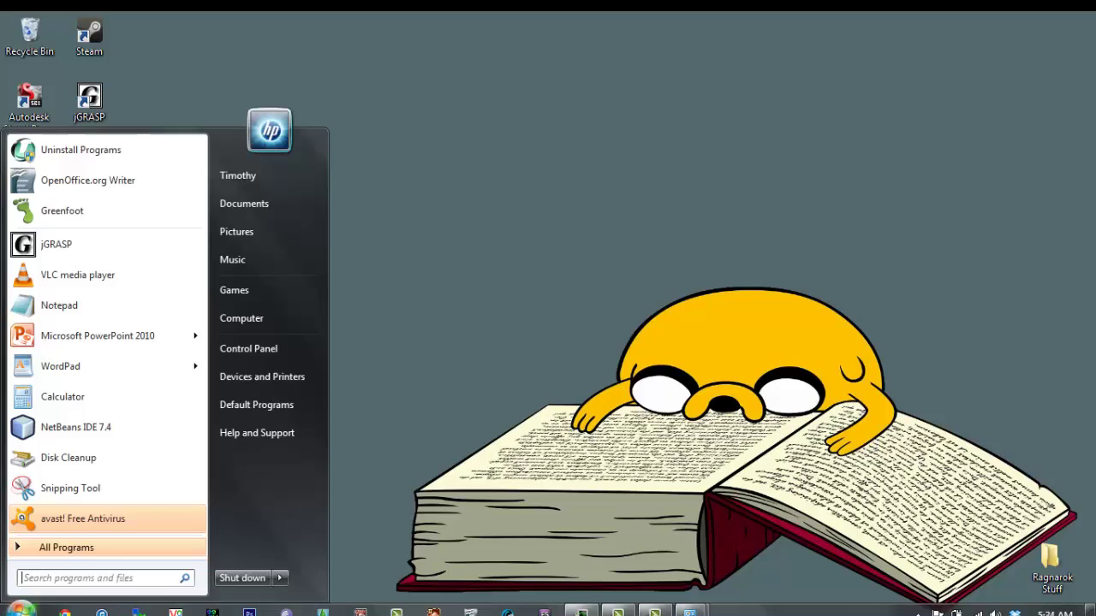
left_click(245, 318)
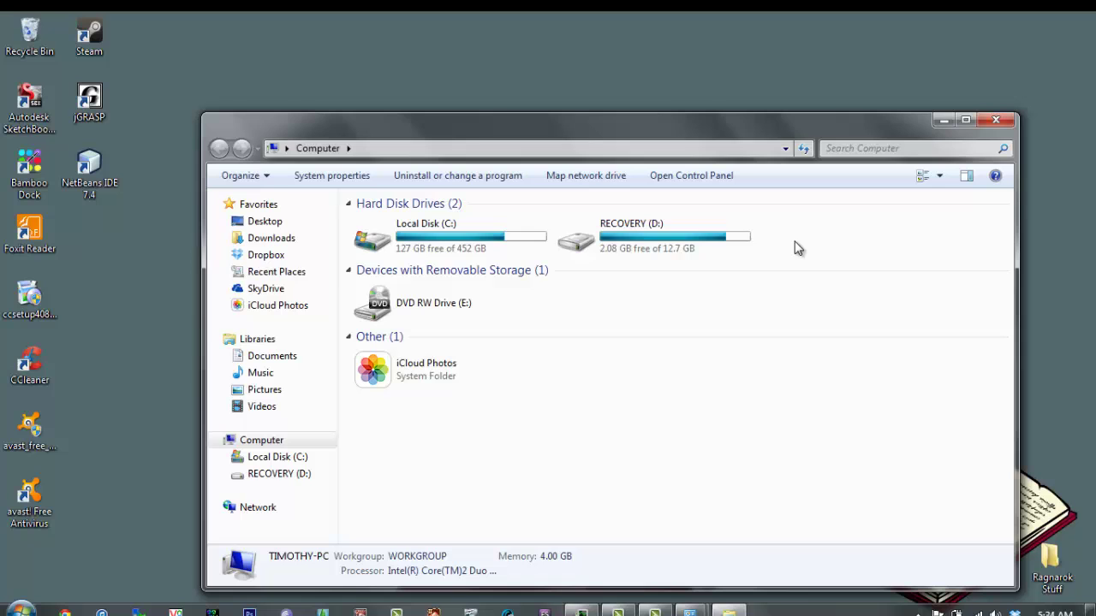
right_click(822, 243)
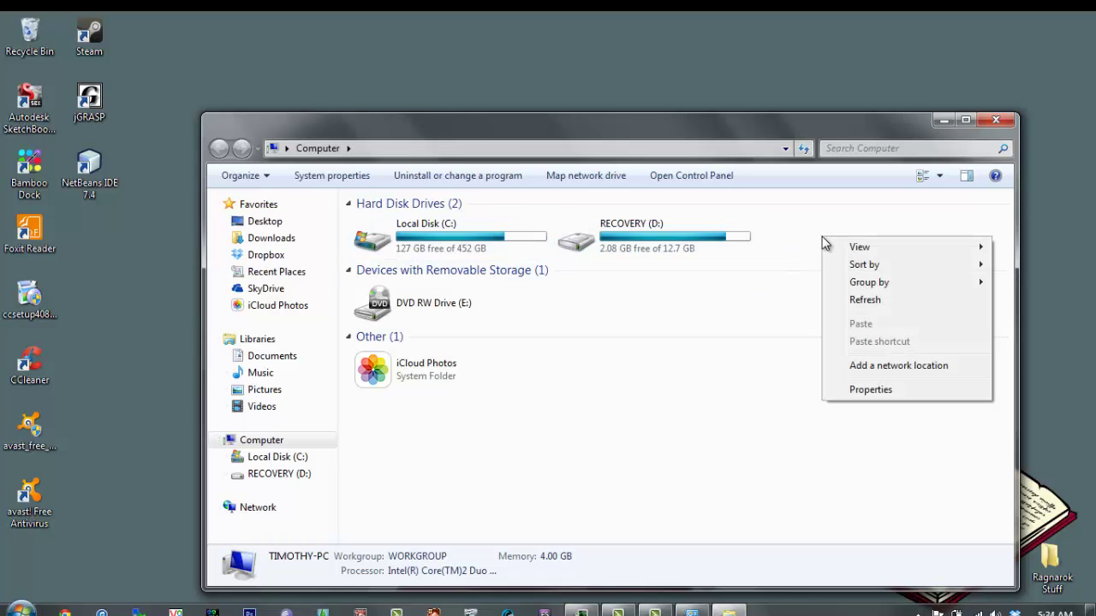
left_click(856, 395)
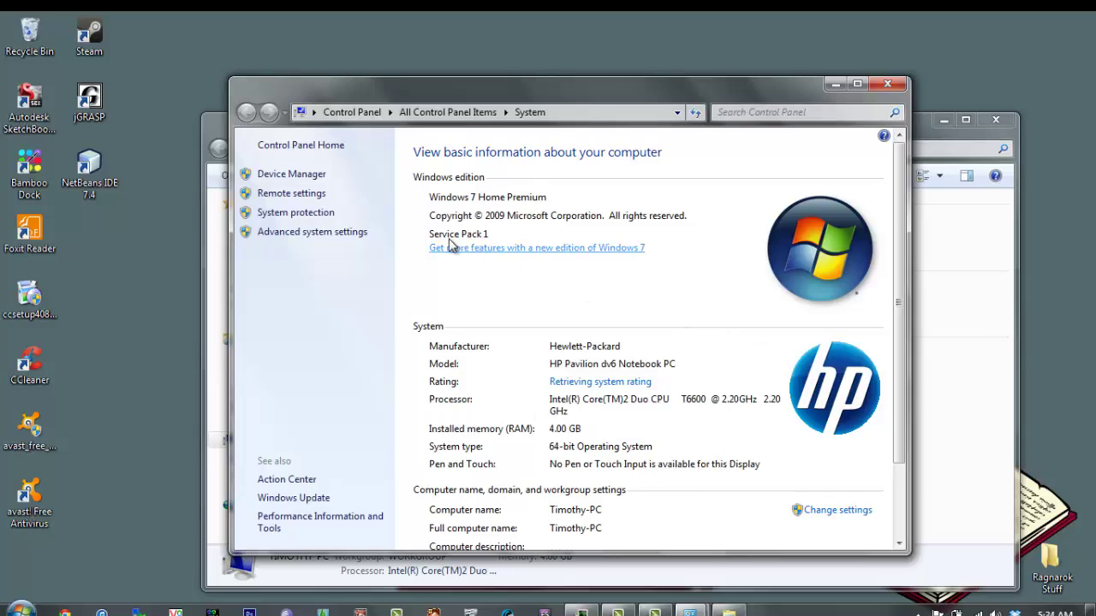
left_click(331, 243)
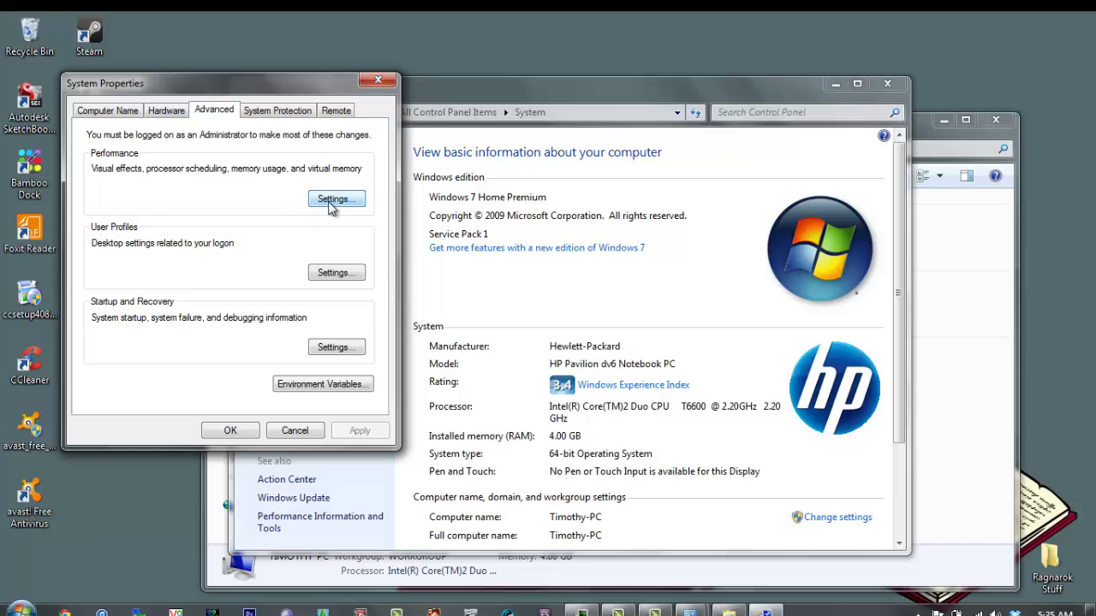
left_click(332, 200)
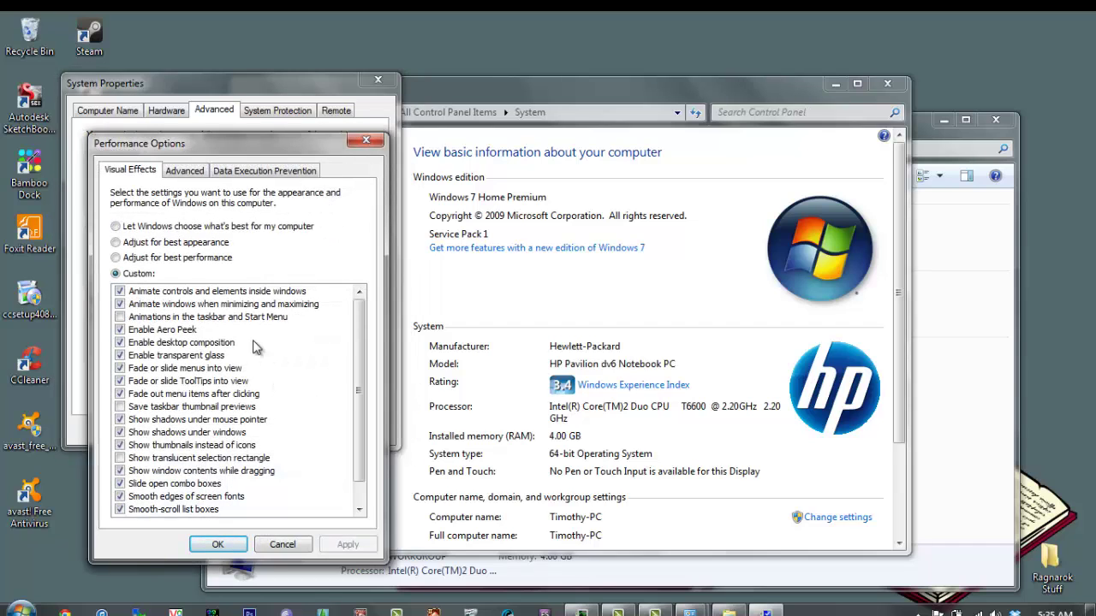
Set the visual effects to Adjust for best performance, trying Custom in between, and confirm the Performance Options.
left_click(117, 259)
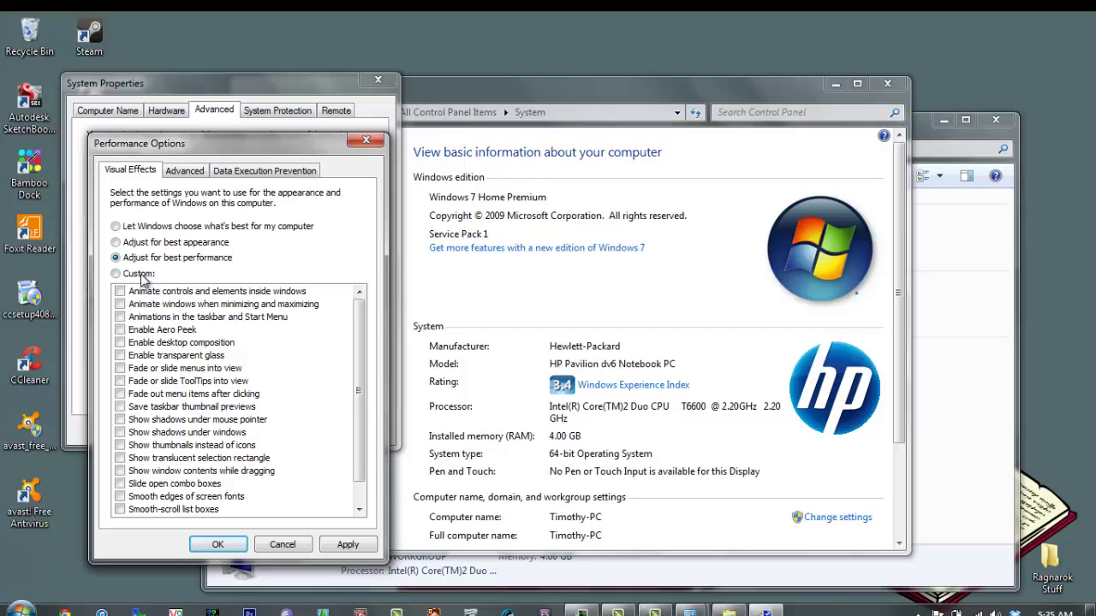
left_click(115, 274)
mouse_move(364, 325)
left_mouse_down()
mouse_move(361, 350)
mouse_move(363, 324)
left_mouse_up()
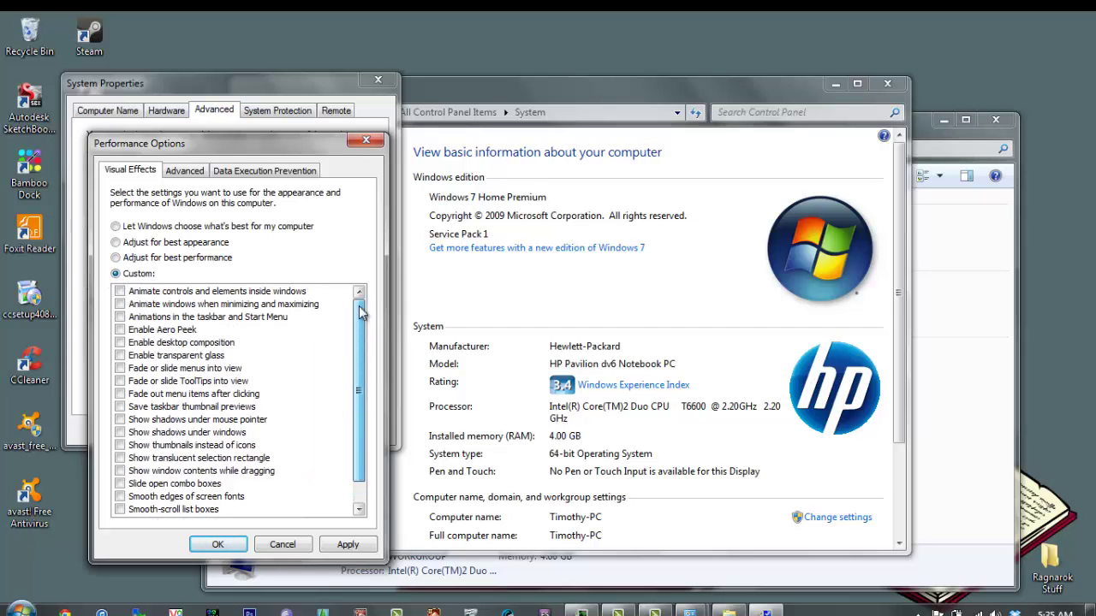
left_click(116, 258)
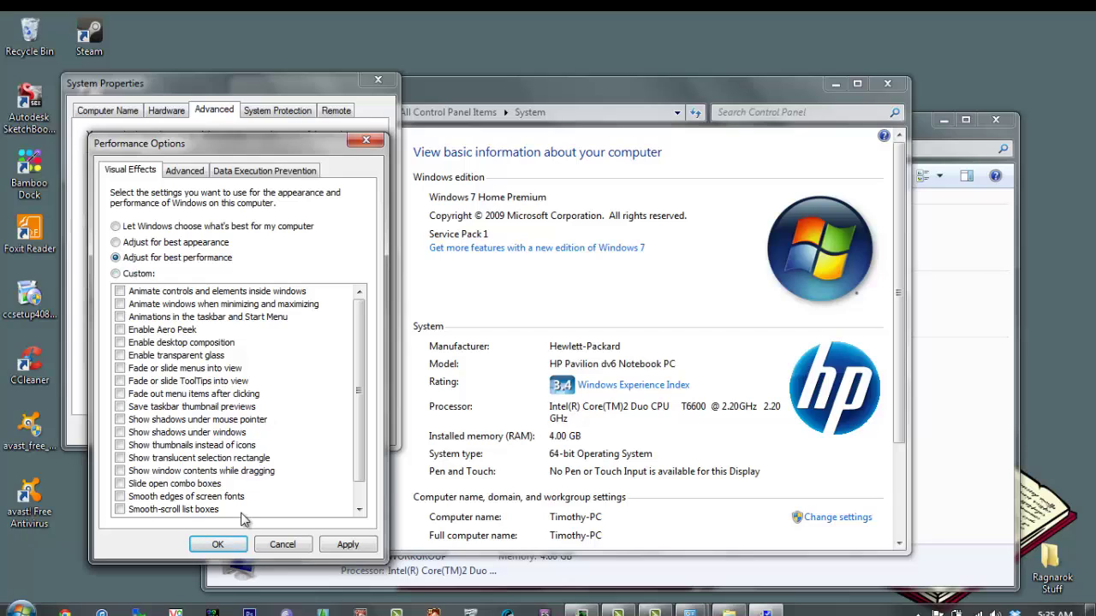
left_click(219, 544)
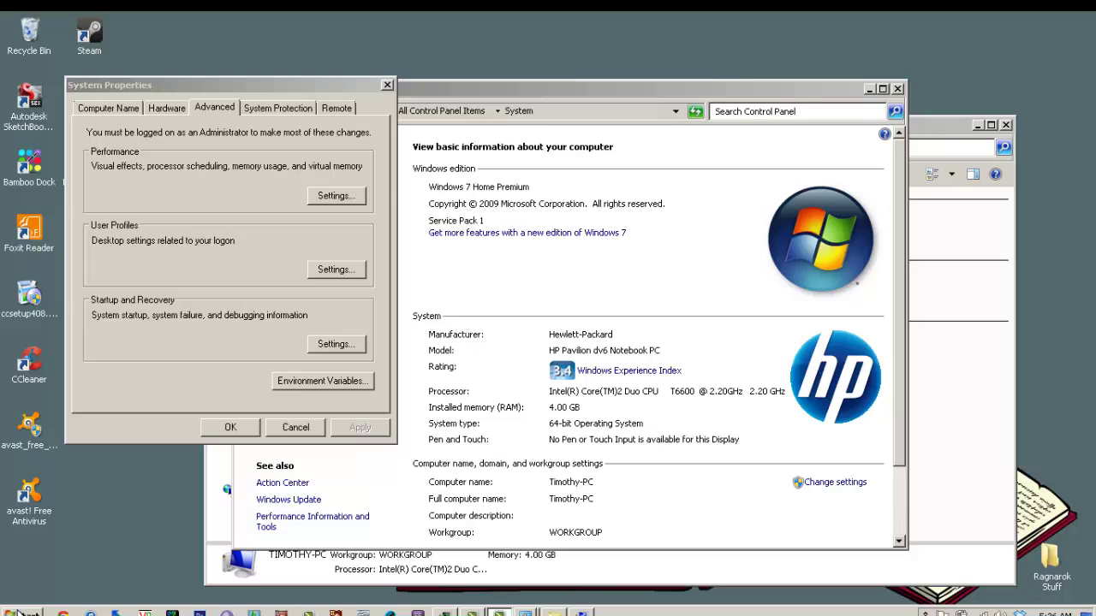
Switch to Chrome, close its second tab and load yahoo.com.
left_click(64, 613)
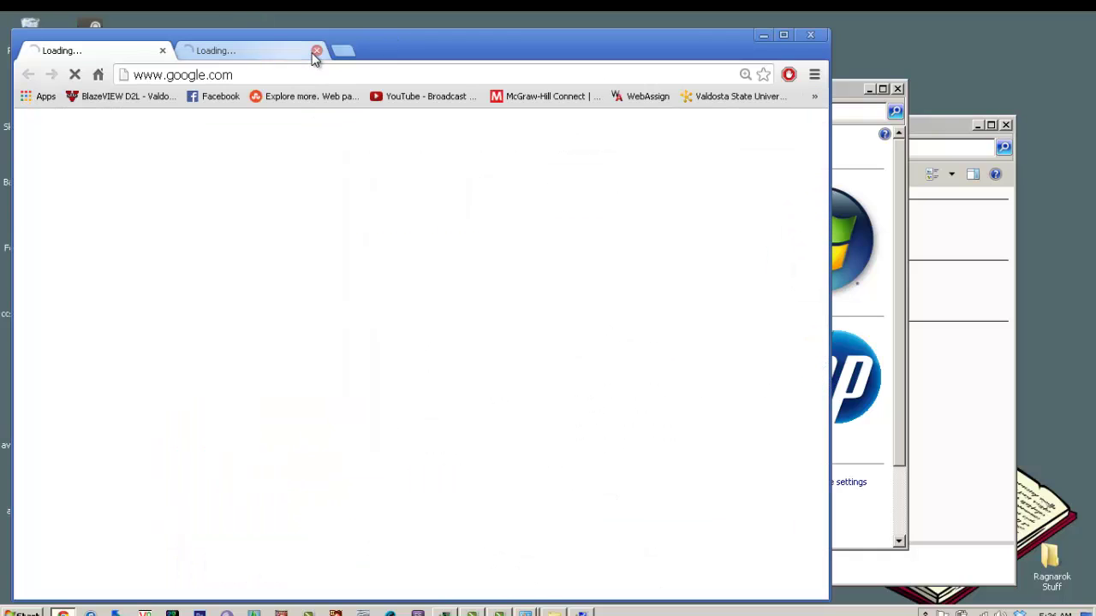
left_click(316, 51)
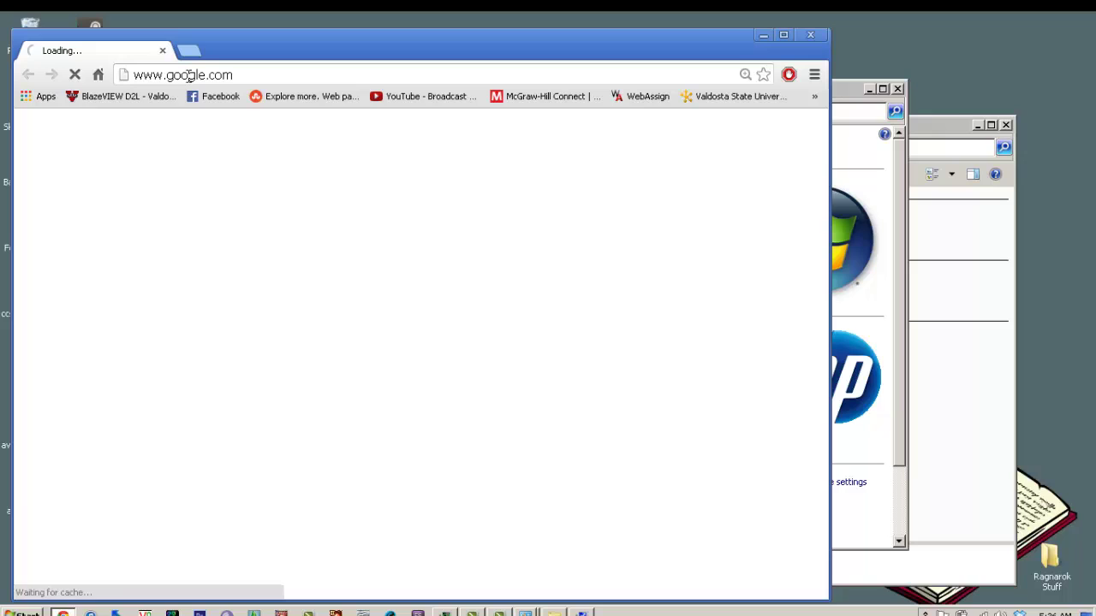
left_click(189, 76)
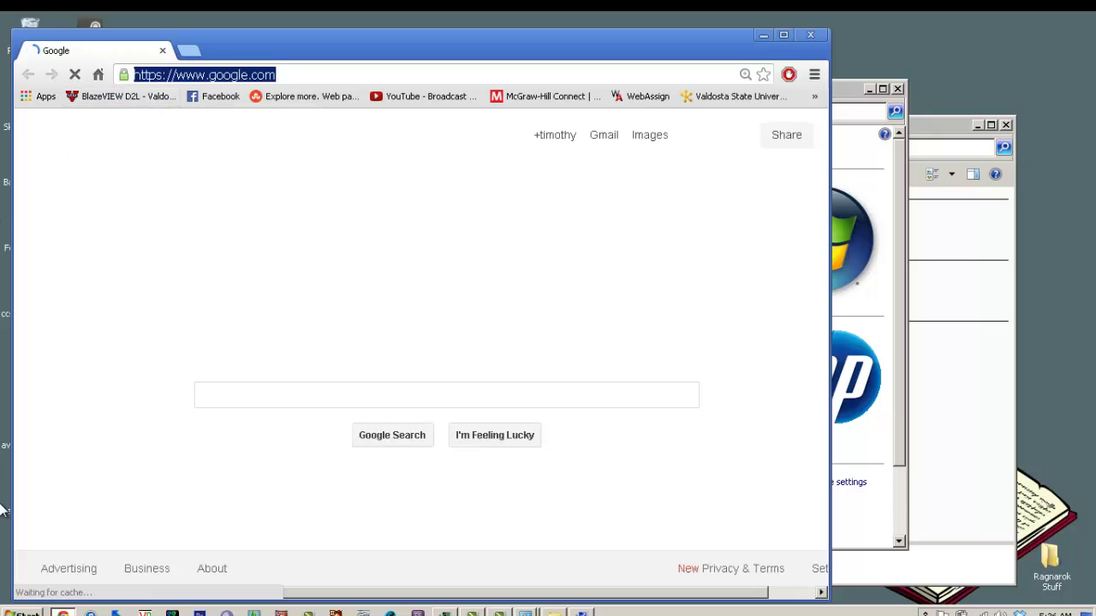
type("yahoo.com")
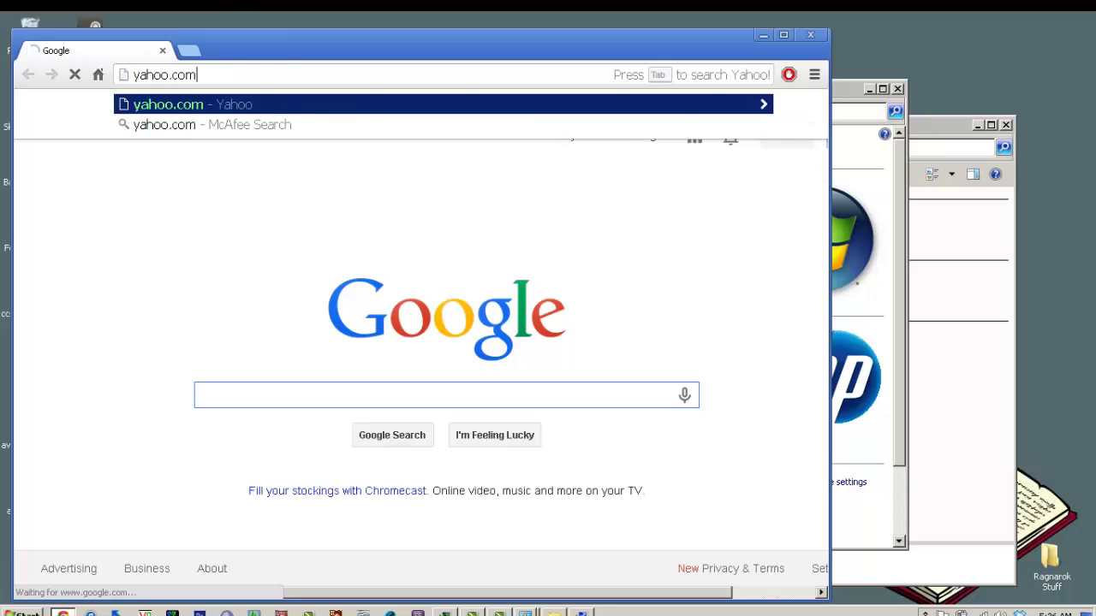
key("Return")
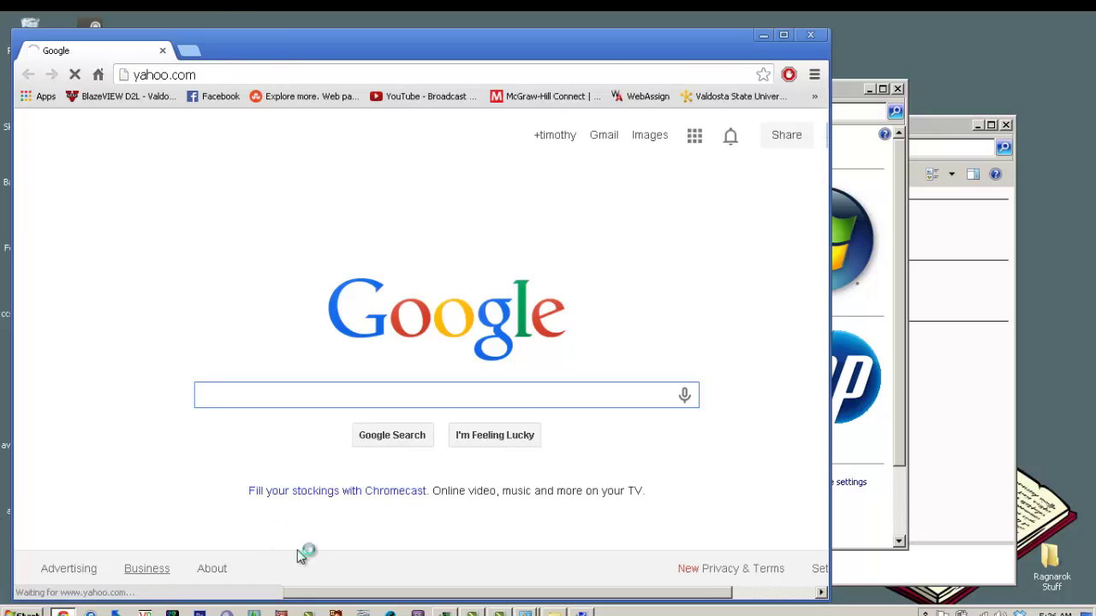
Look over the Yahoo home page in a maximized window and close the browser.
double_click(417, 36)
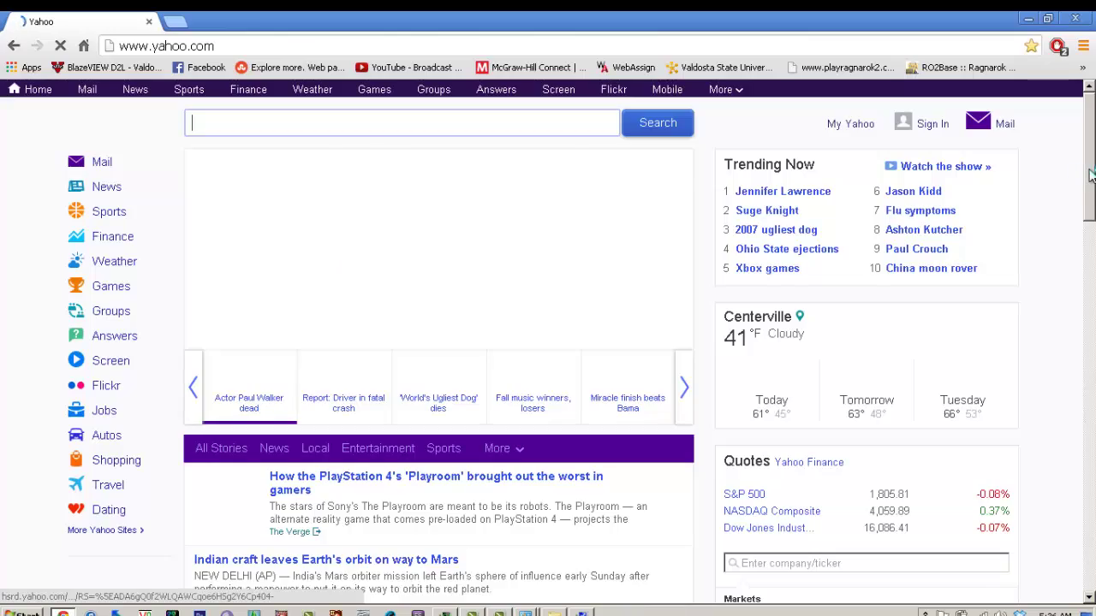
left_click_drag(1090, 176, 1087, 137)
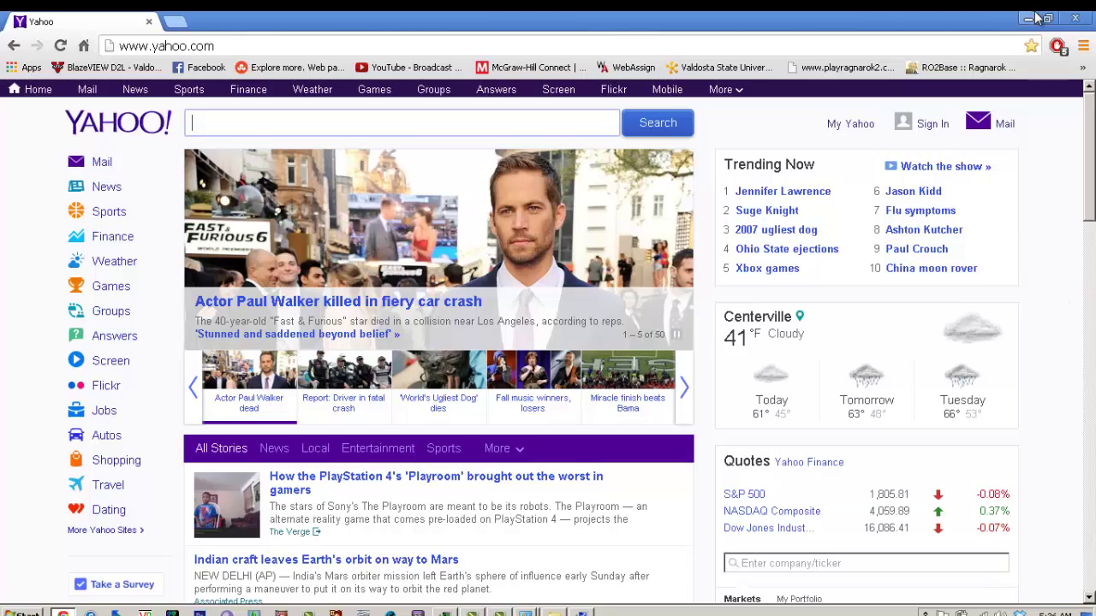
left_click(1073, 20)
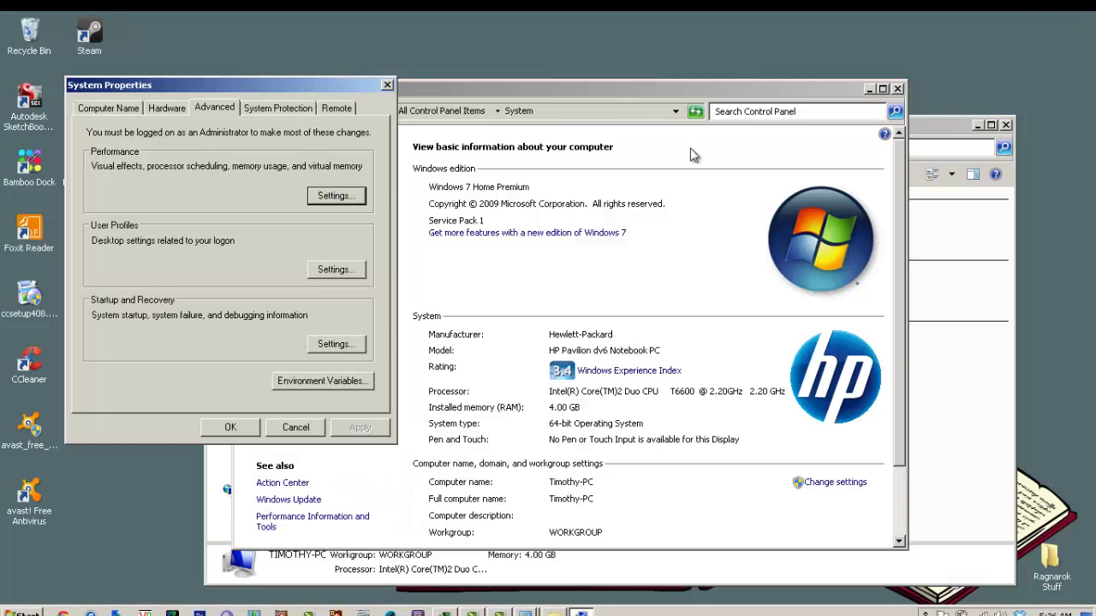